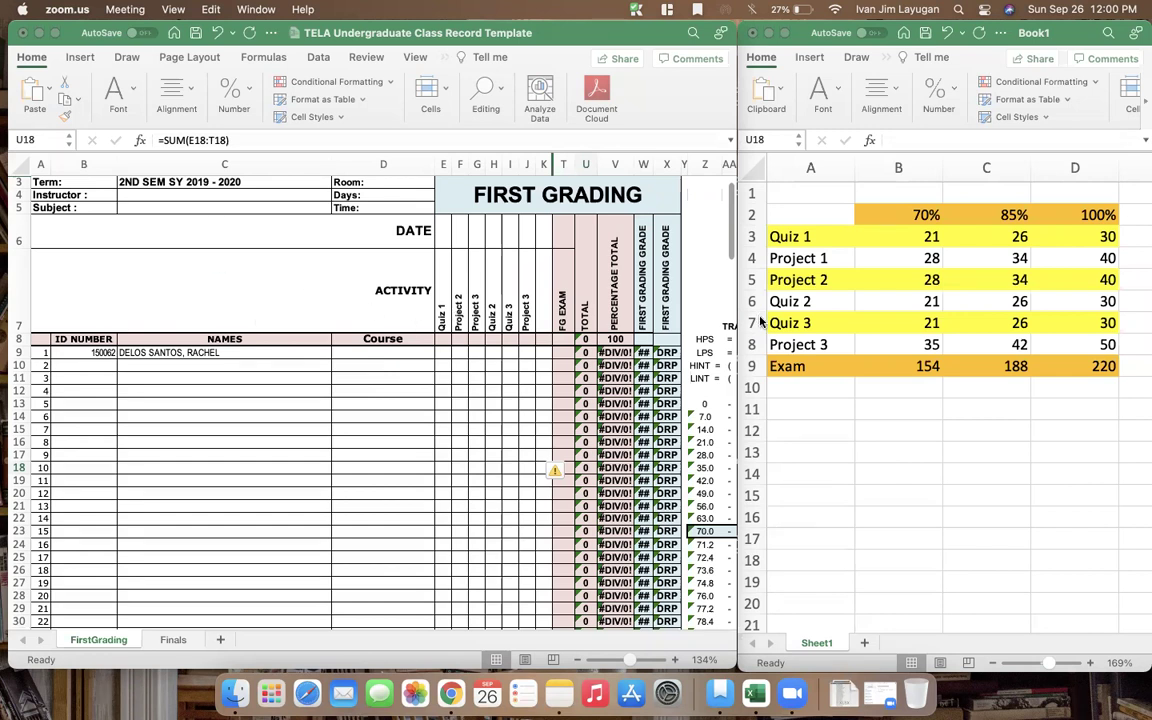
Check the exam total formula and the sum of the 70% column in the percentage table
click(892, 359)
click(894, 362)
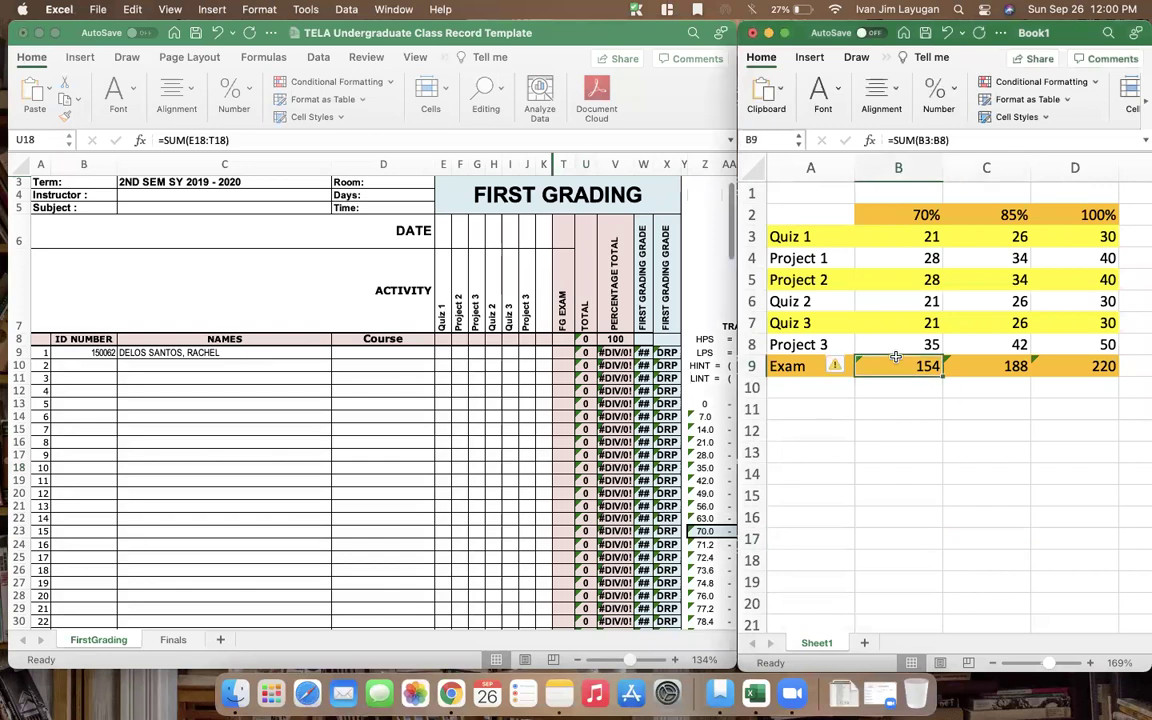
click(913, 213)
drag(913, 213, 925, 366)
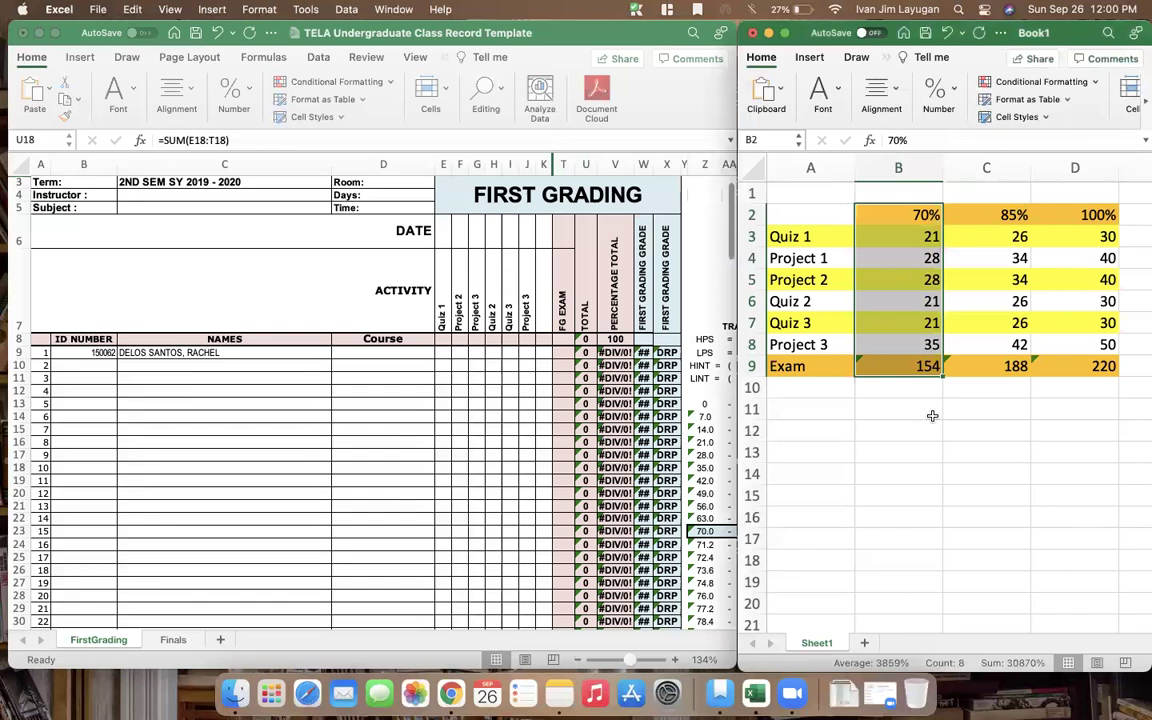
click(932, 415)
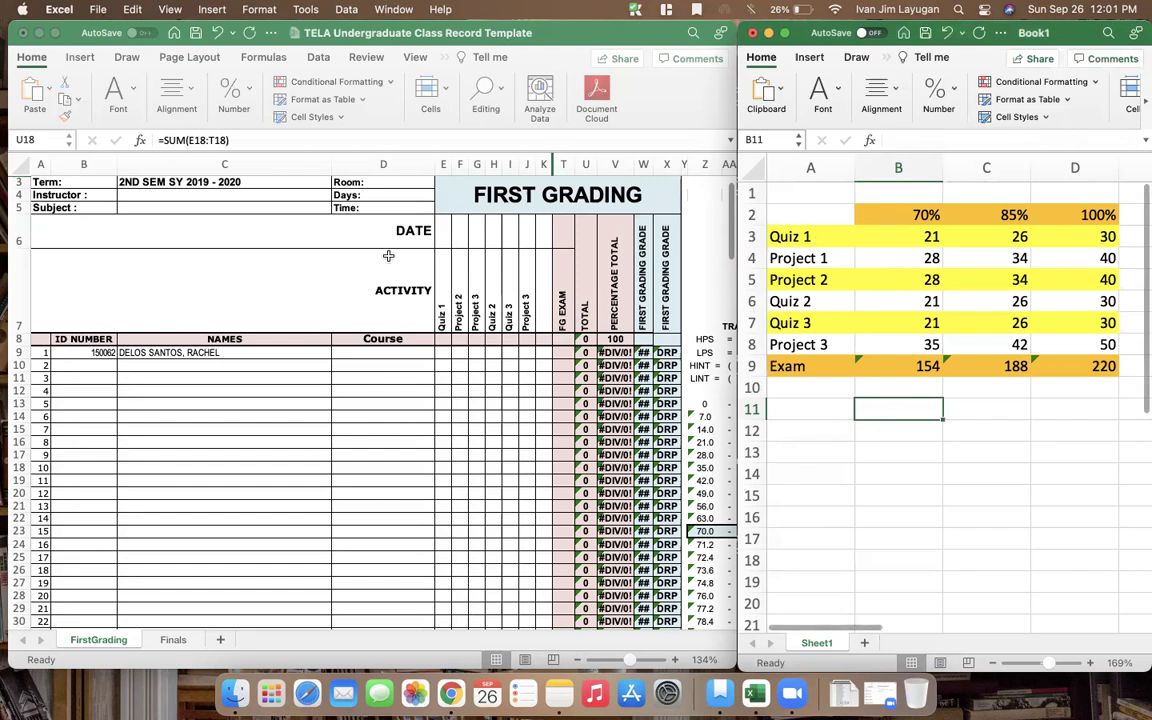
Read the 100% column's full scores: Quiz 1 is 30 and Project 1 is 40
click(427, 352)
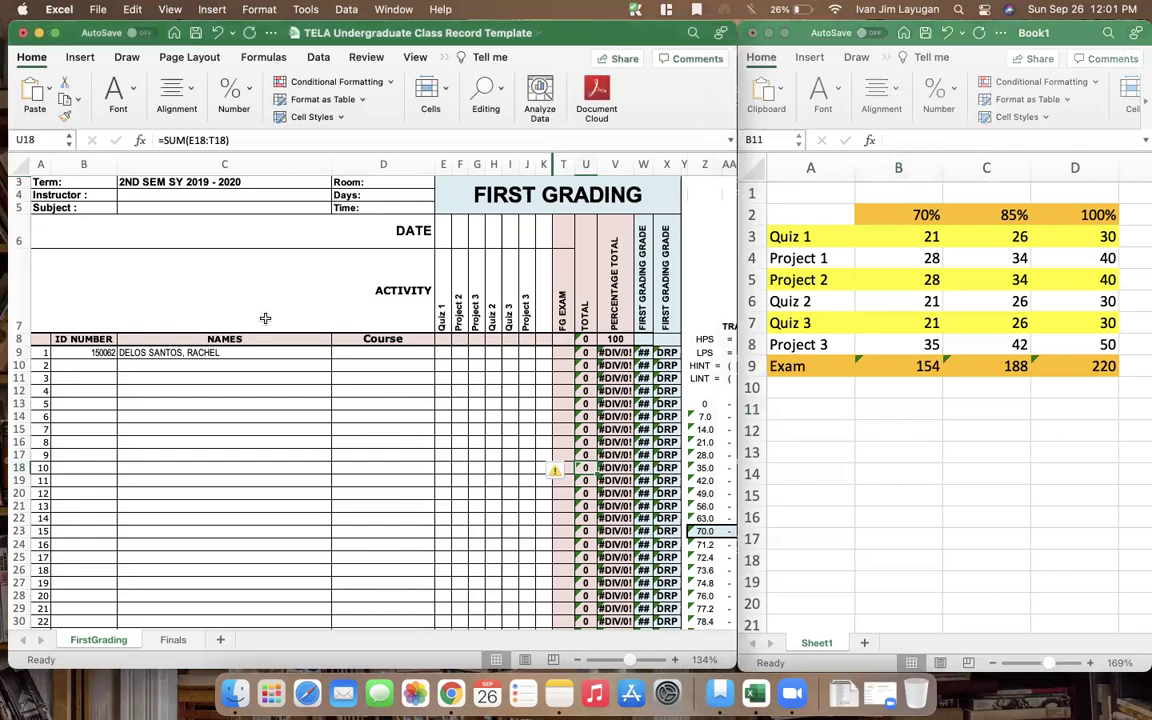
click(380, 400)
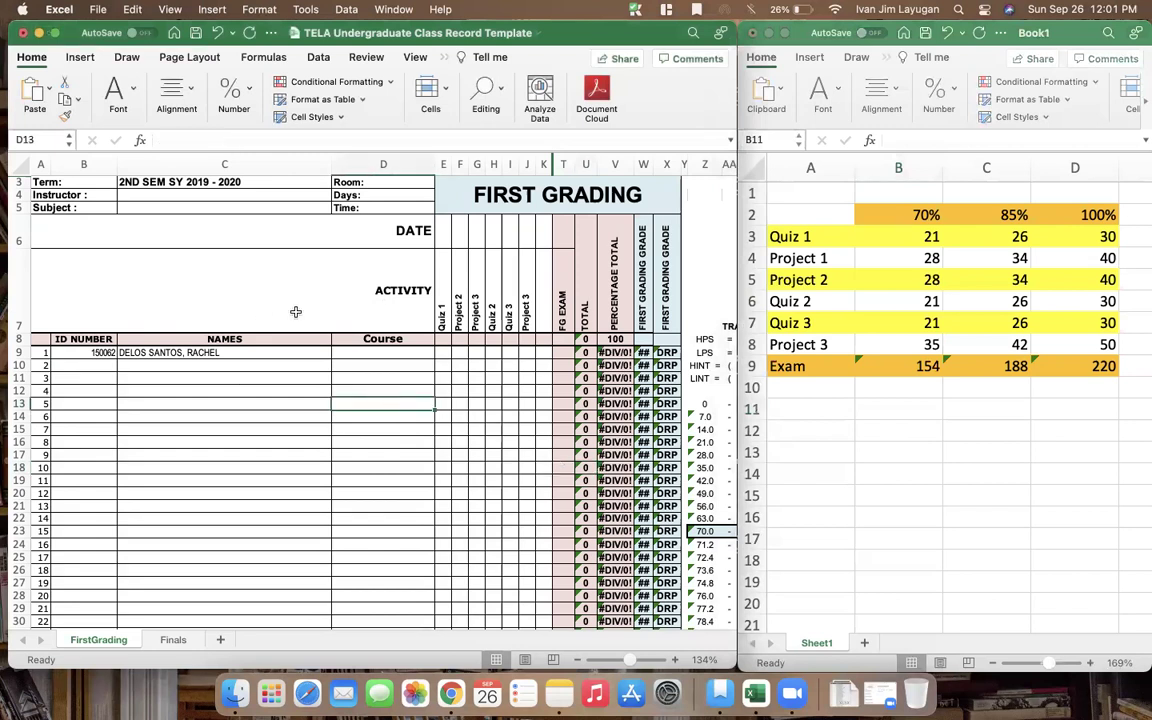
click(900, 367)
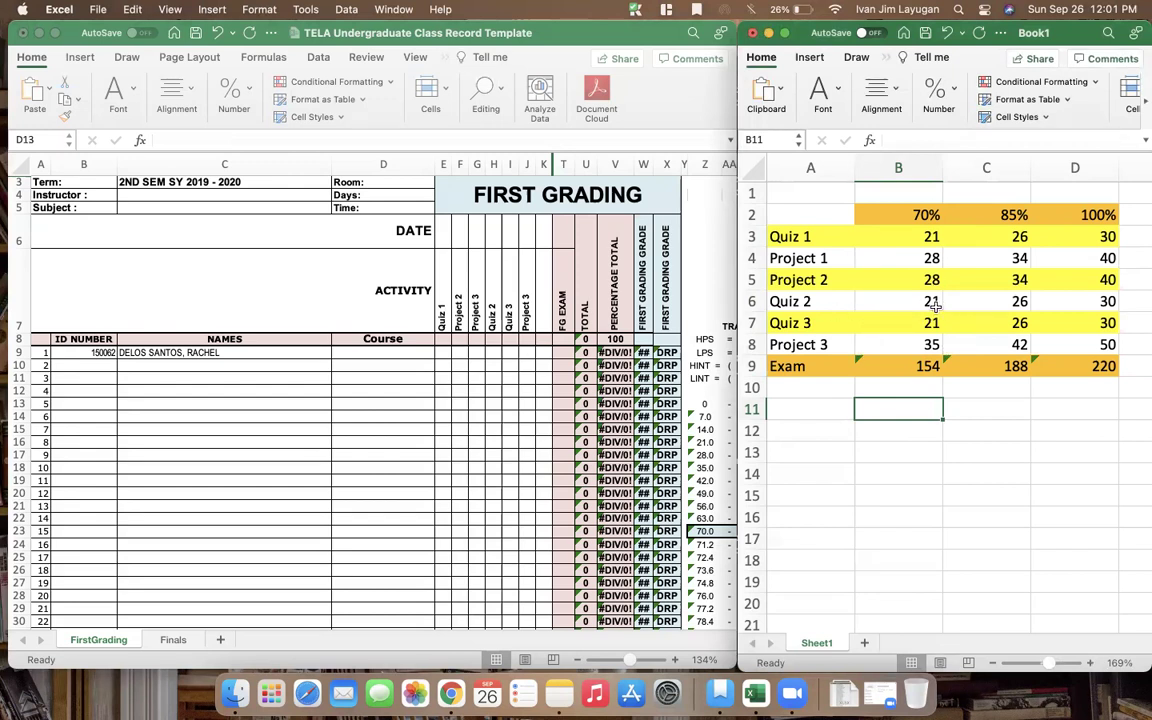
click(931, 470)
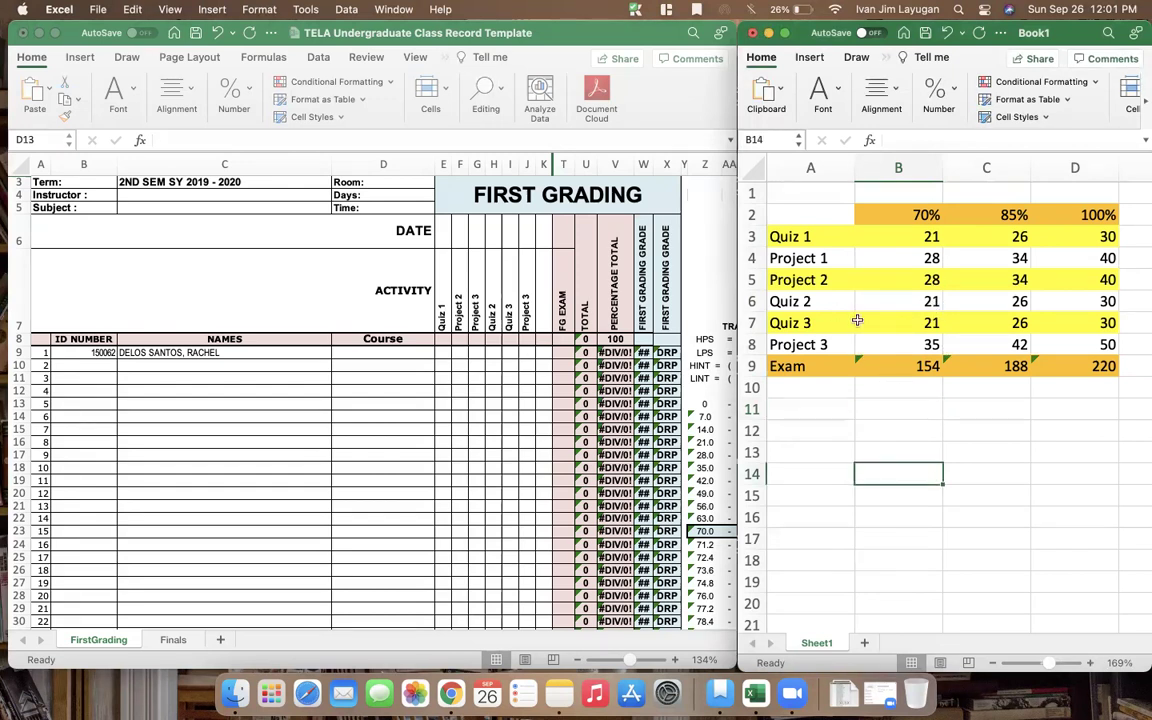
click(832, 236)
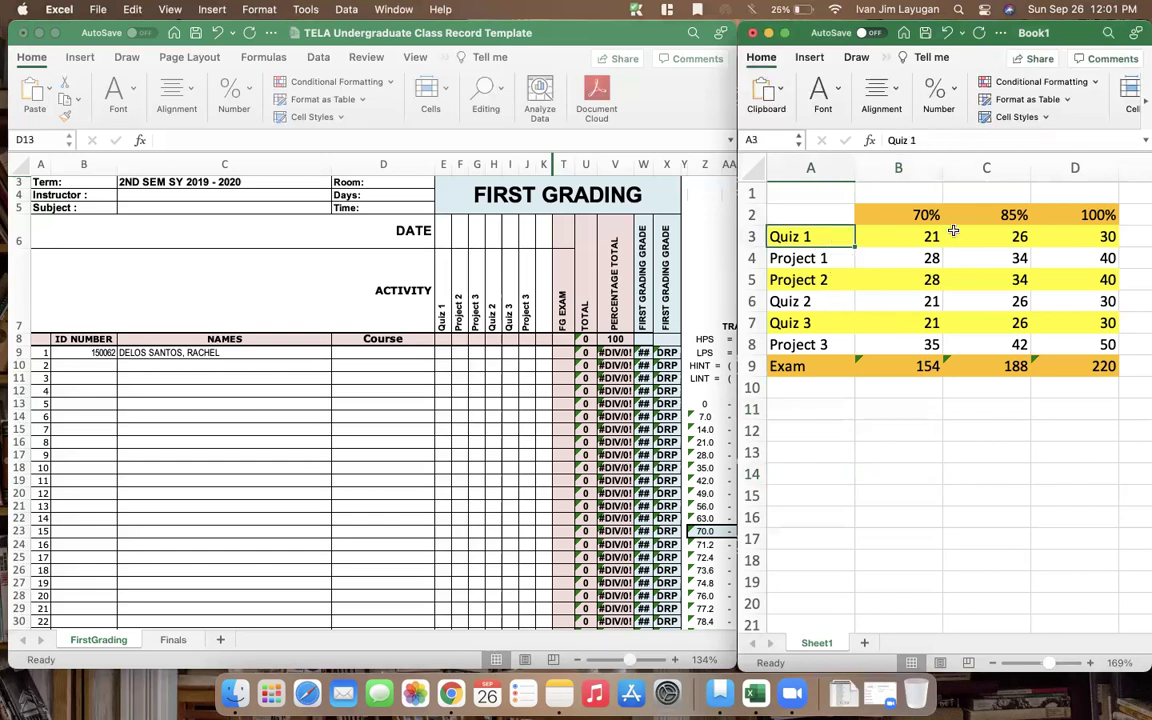
click(1081, 239)
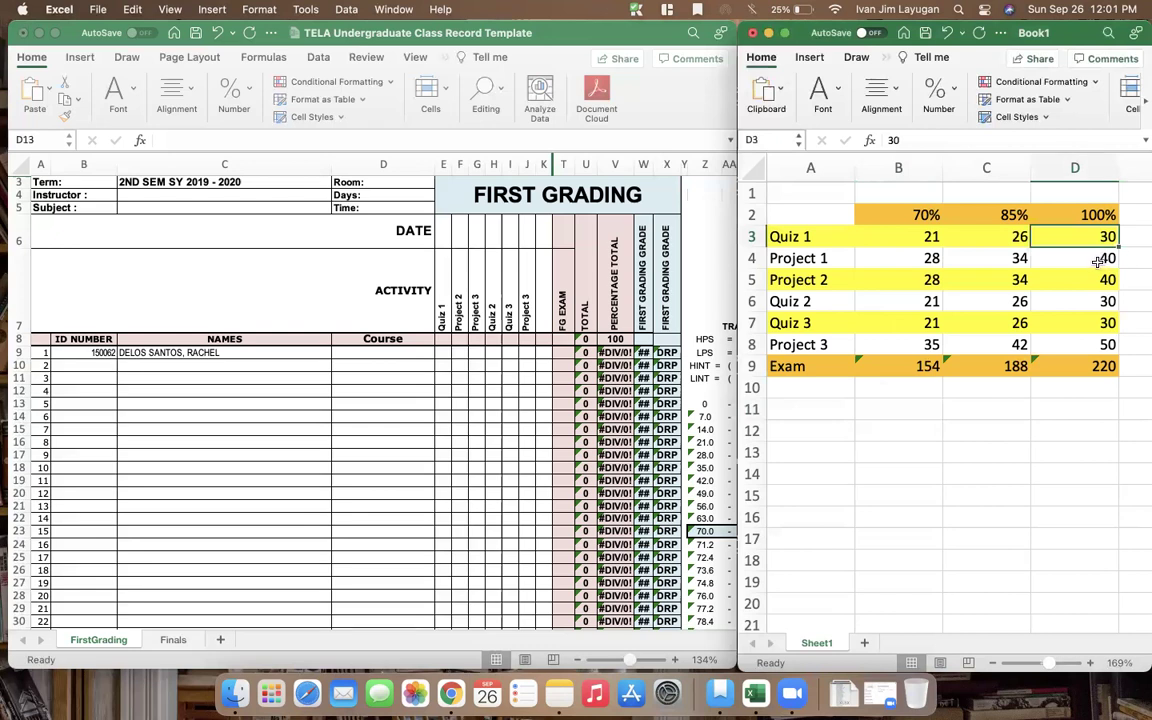
key(Down)
key(Down)
key(Down)
key(Down)
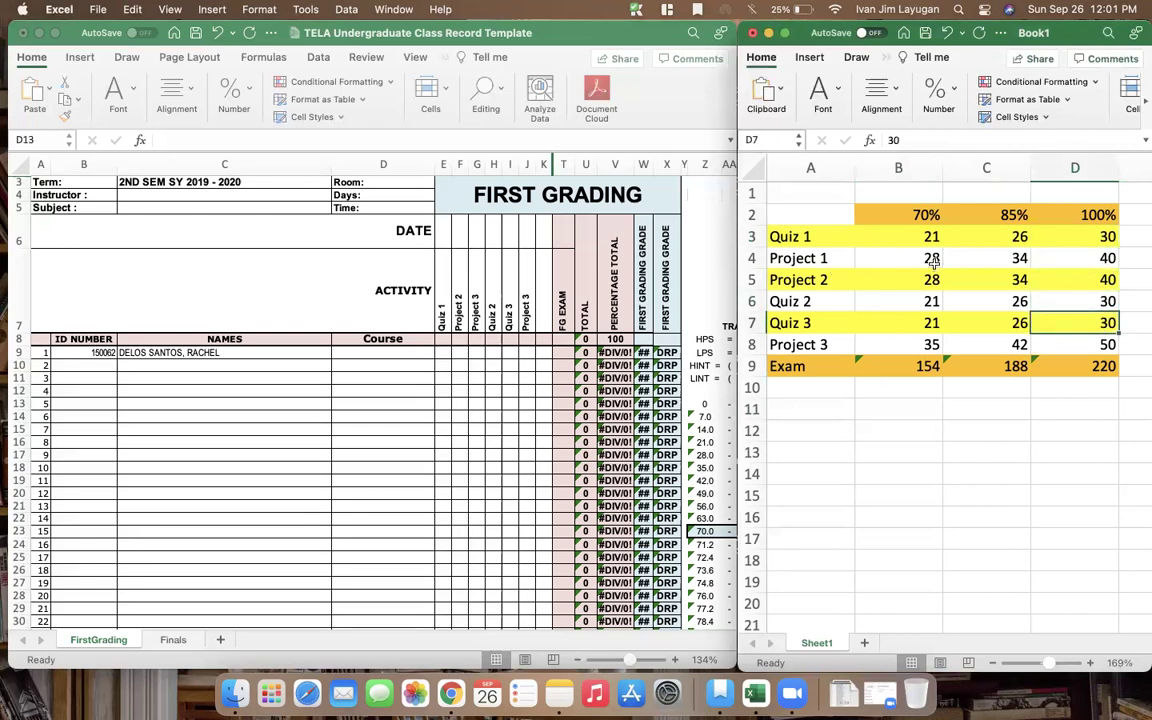
click(1100, 260)
key(Down)
key(Down)
key(Down)
key(Down)
key(Down)
key(Down)
key(Down)
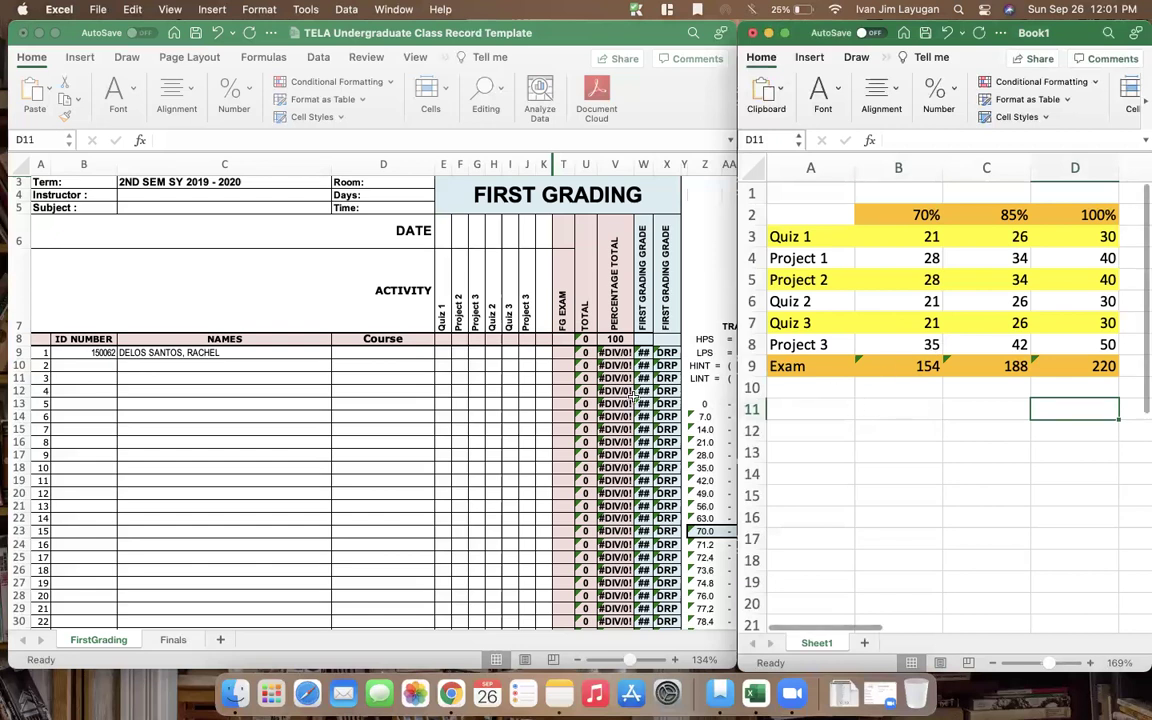
Enter maximum scores 30, 40, 40 and 30 for the first four activities in row 8
click(458, 320)
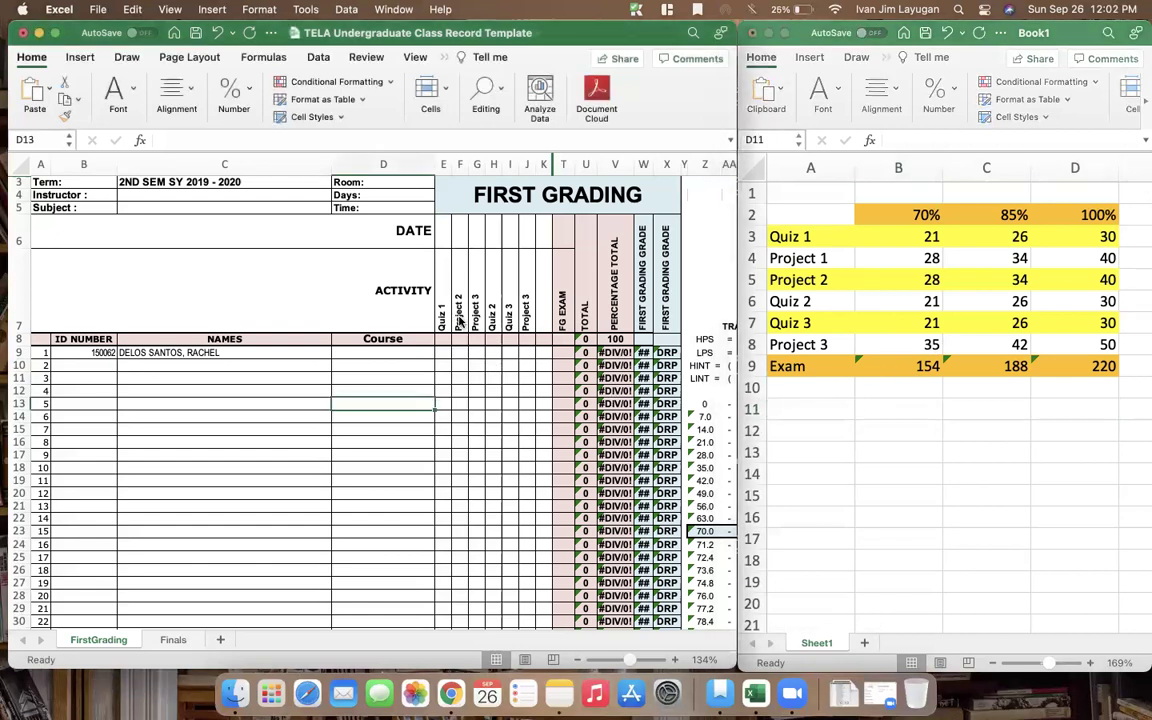
click(458, 320)
key(Left)
key(Down)
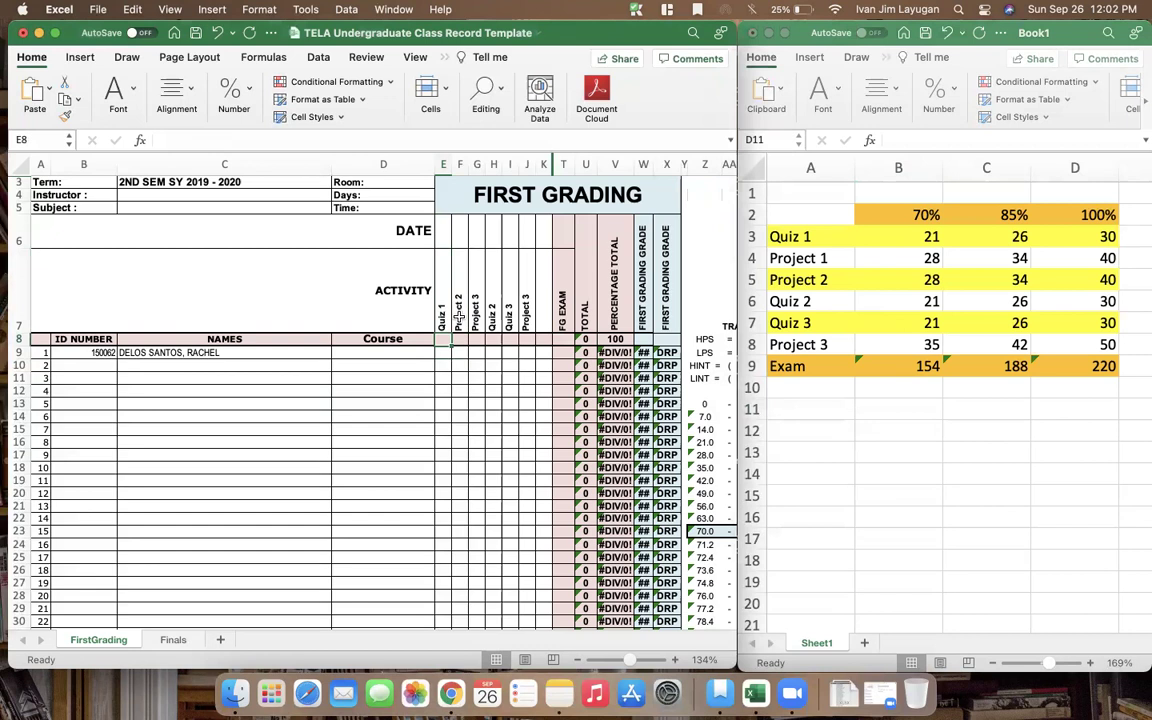
text(30)
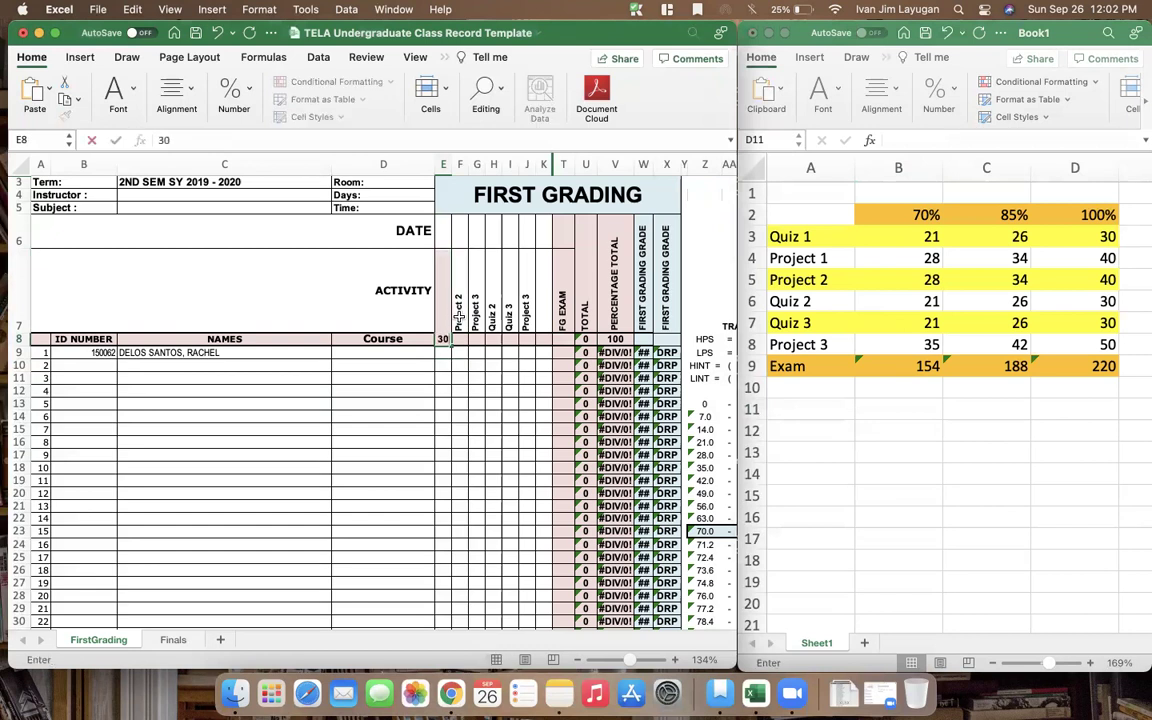
key(Tab)
text(40)
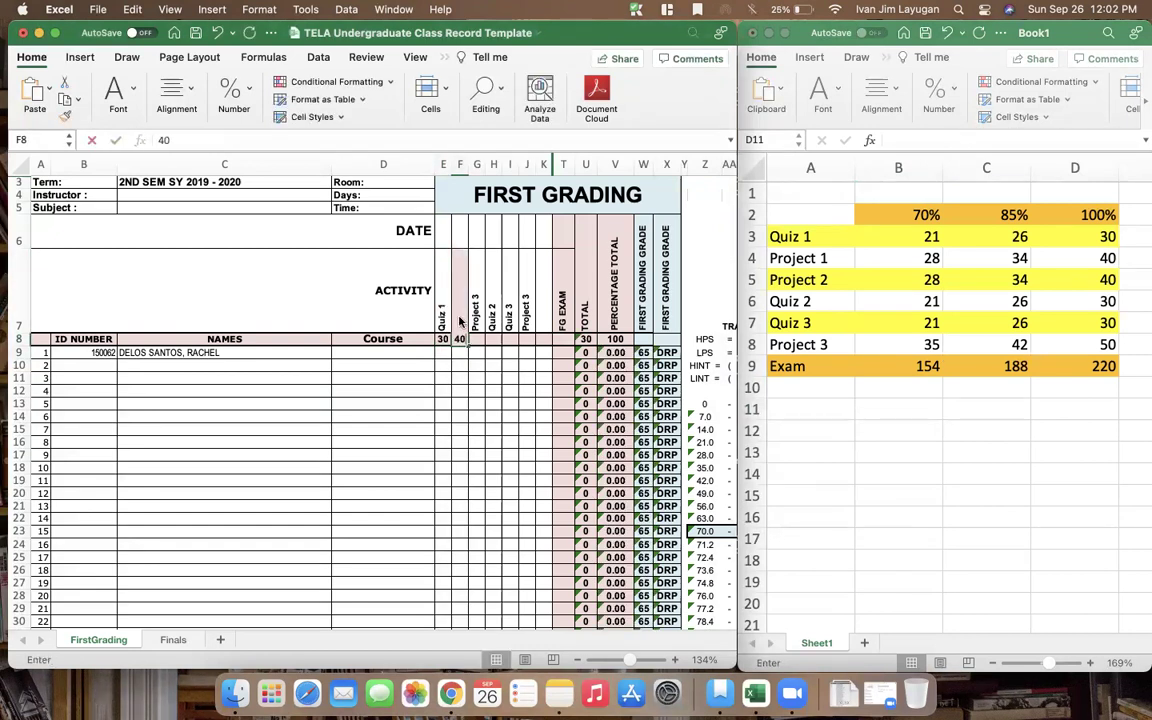
key(Tab)
text(40)
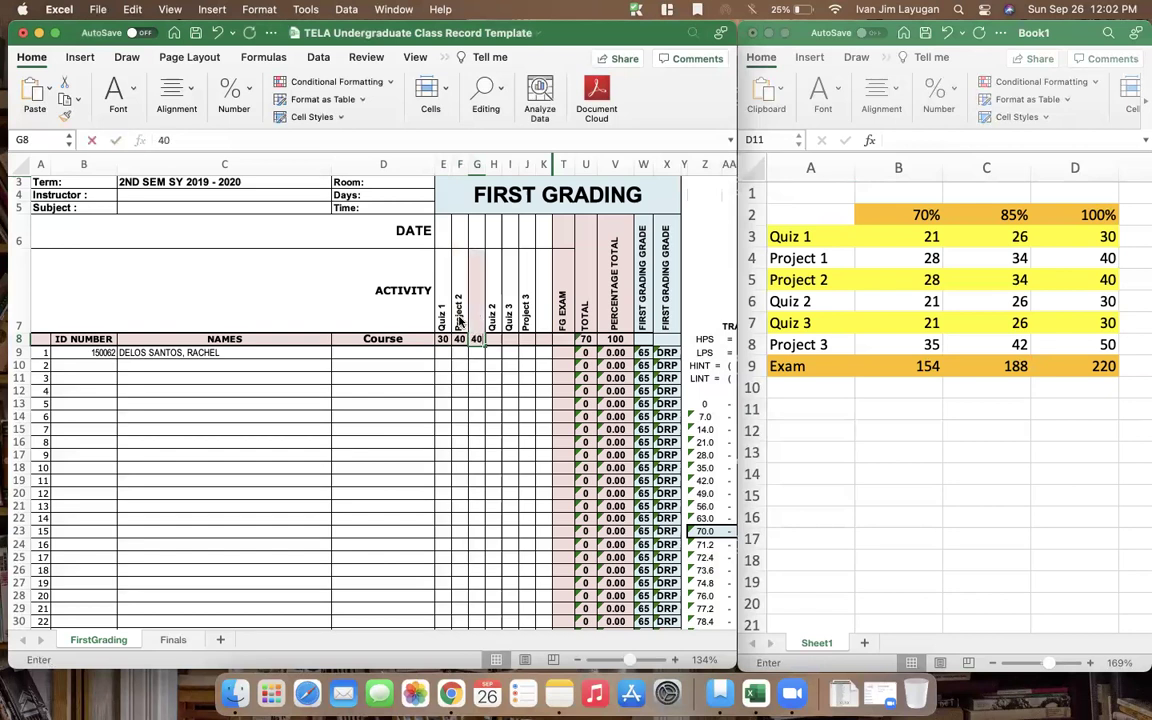
key(Tab)
text(30)
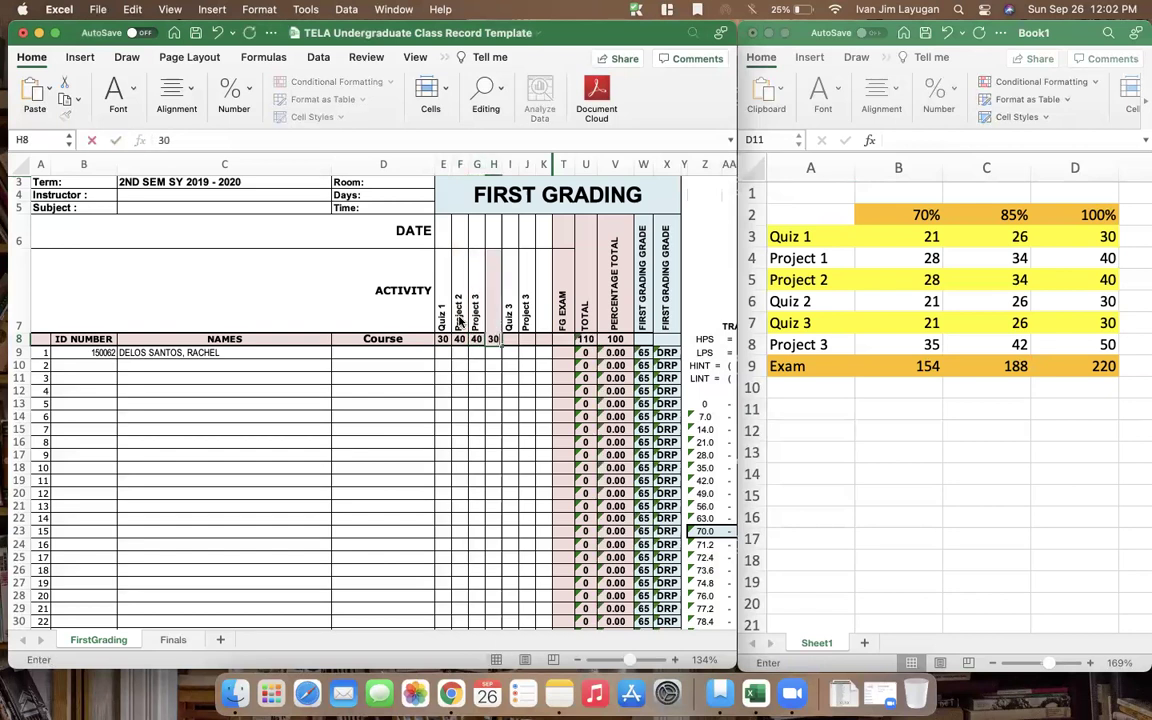
key(Tab)
text(30)
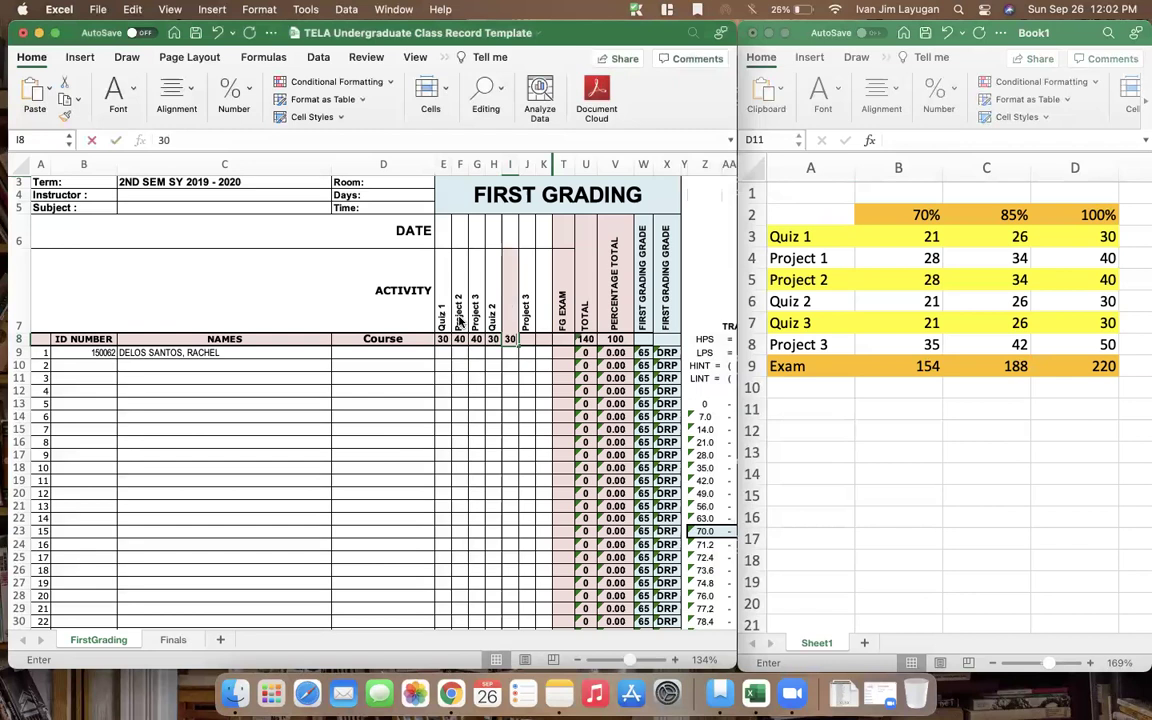
Keep the next activity at 30, set Project 3's maximum to 50 and the FG exam to 100
key(Tab)
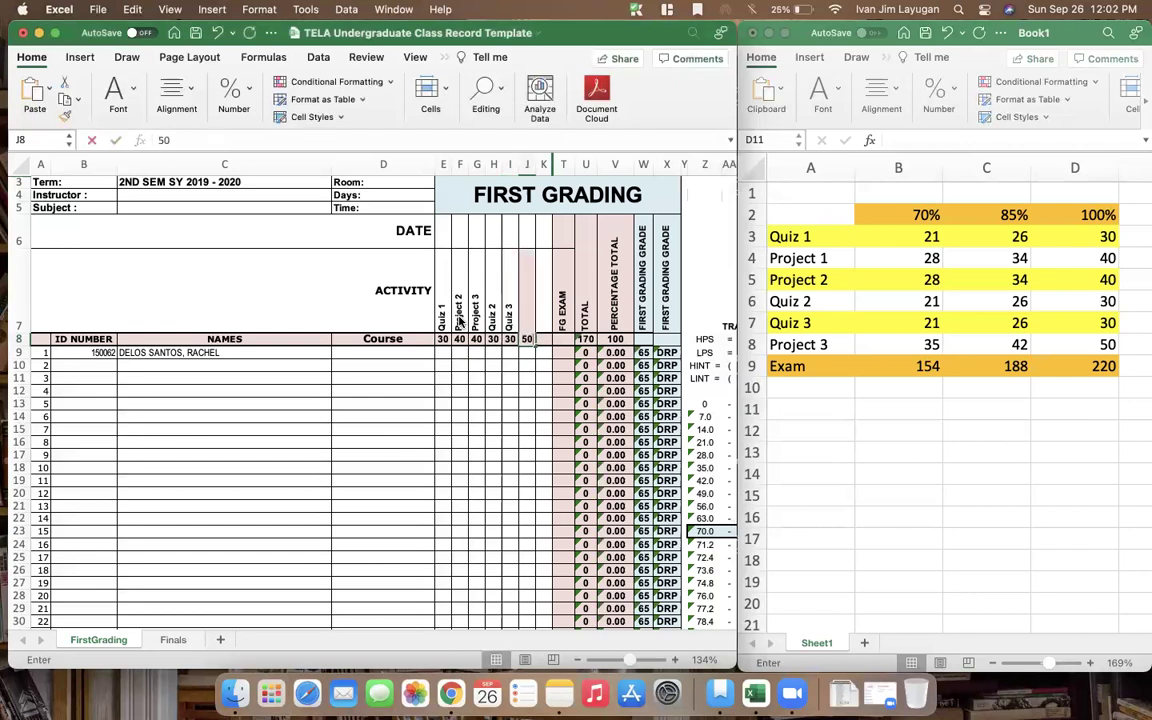
text(50)
key(Tab)
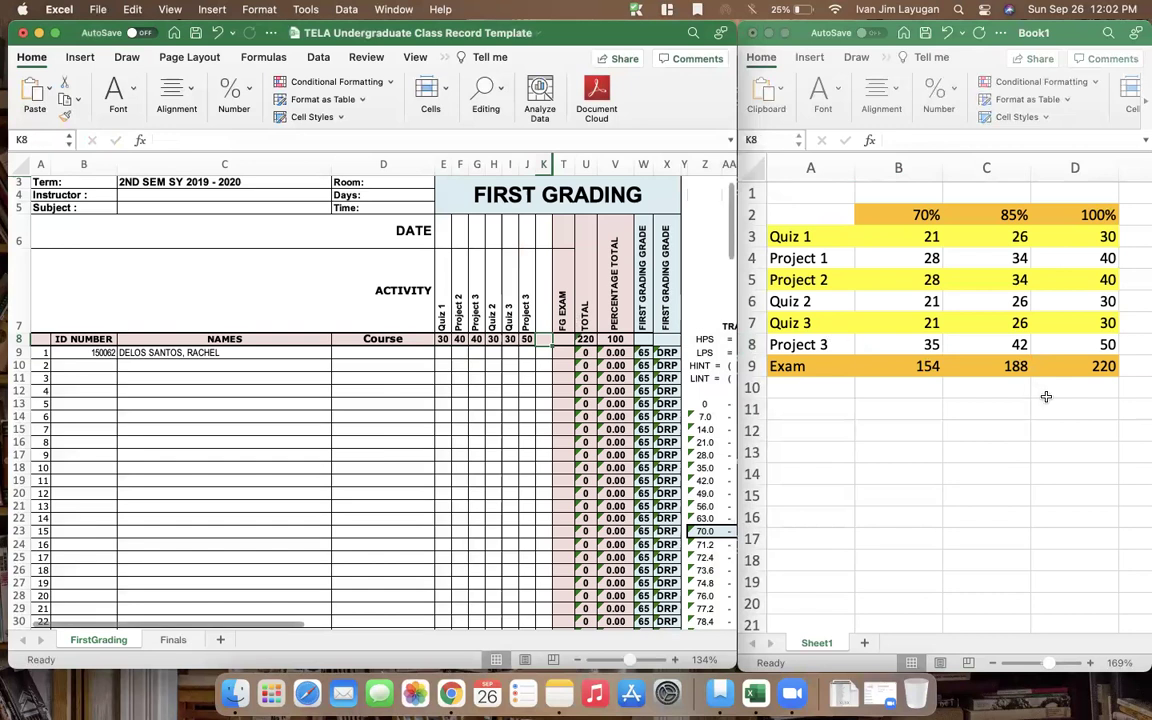
key(Tab)
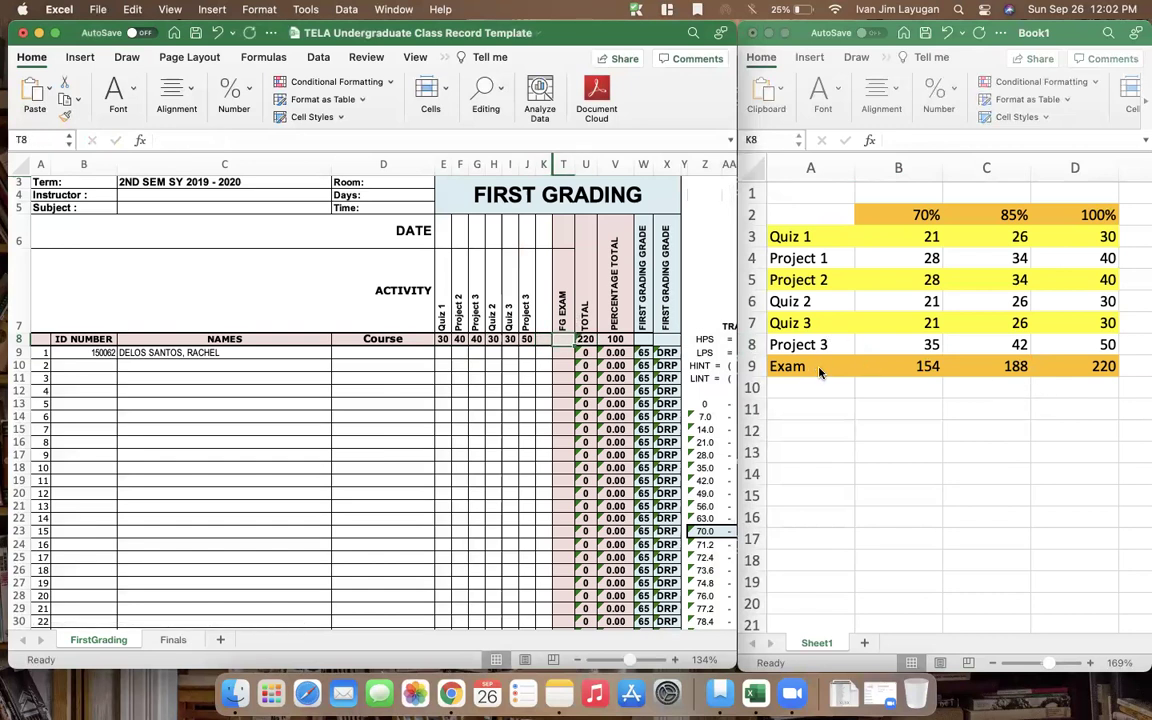
text(100)
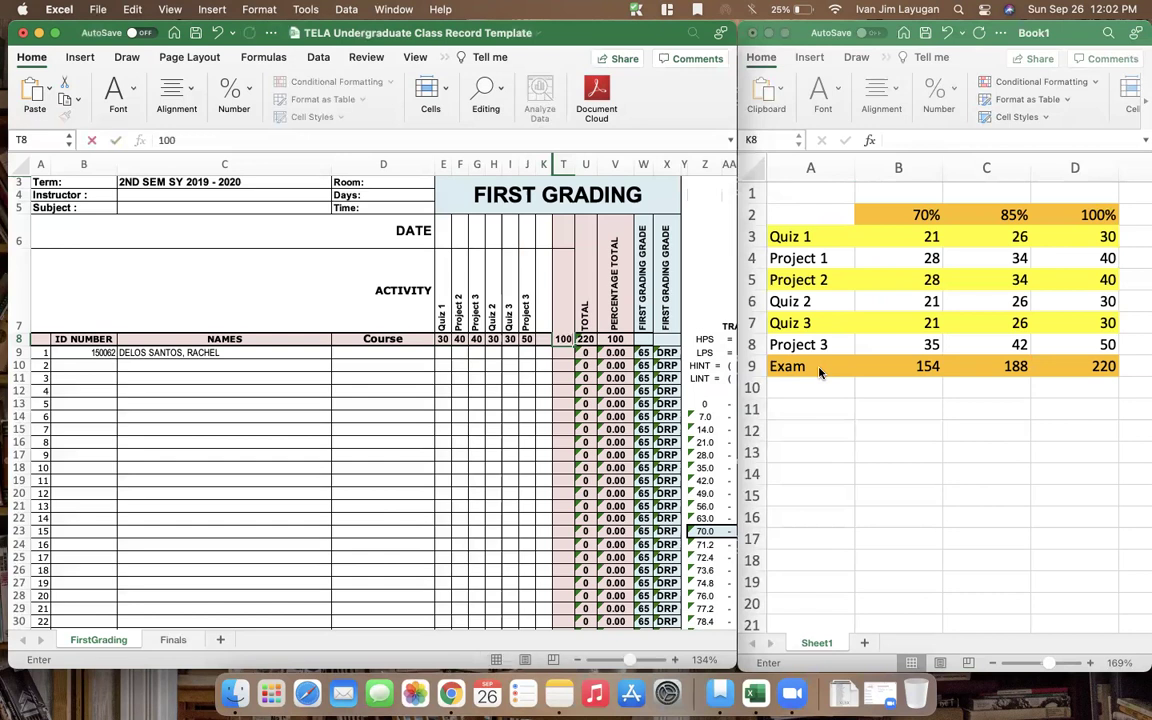
key(Return)
Insert a blank row in Book1 and move the Project 3 row up into row 8
click(755, 370)
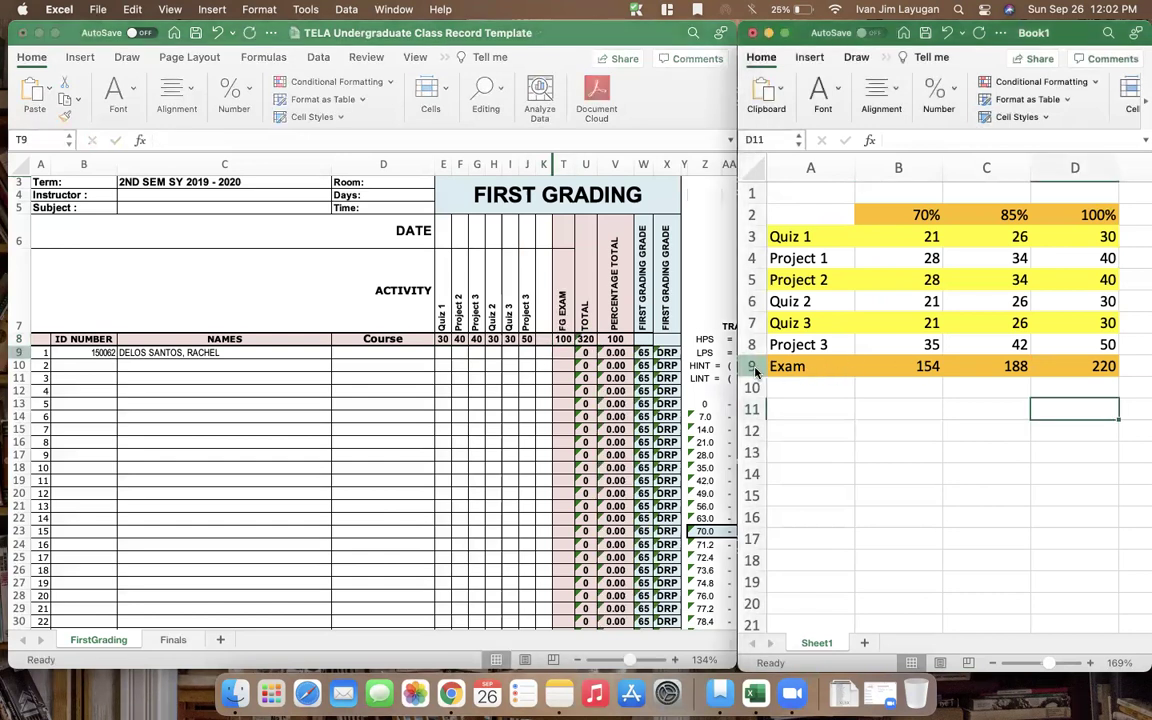
click(751, 366)
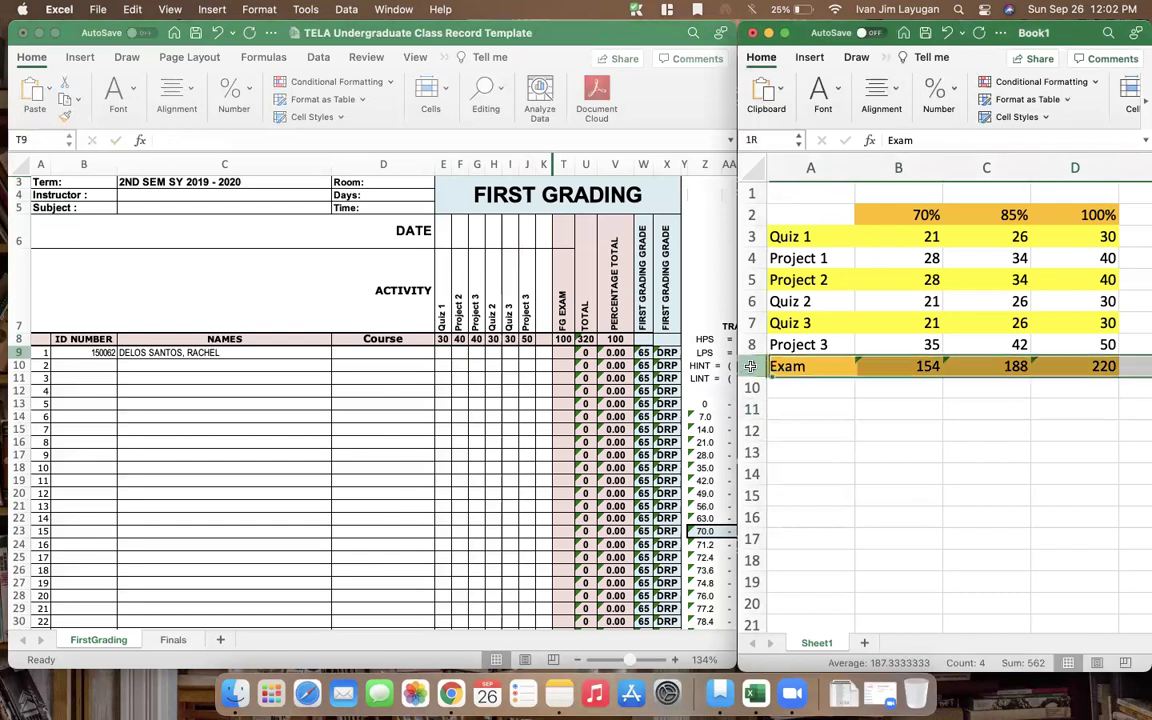
click(751, 344)
right_click(752, 344)
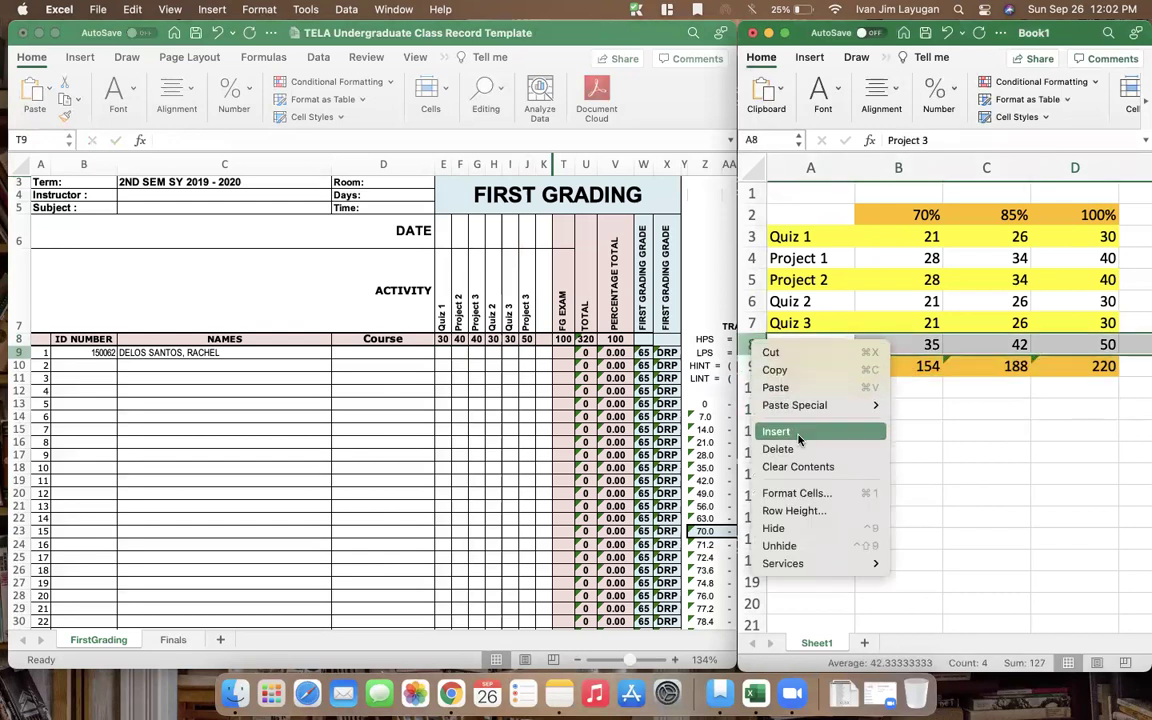
click(799, 431)
click(810, 366)
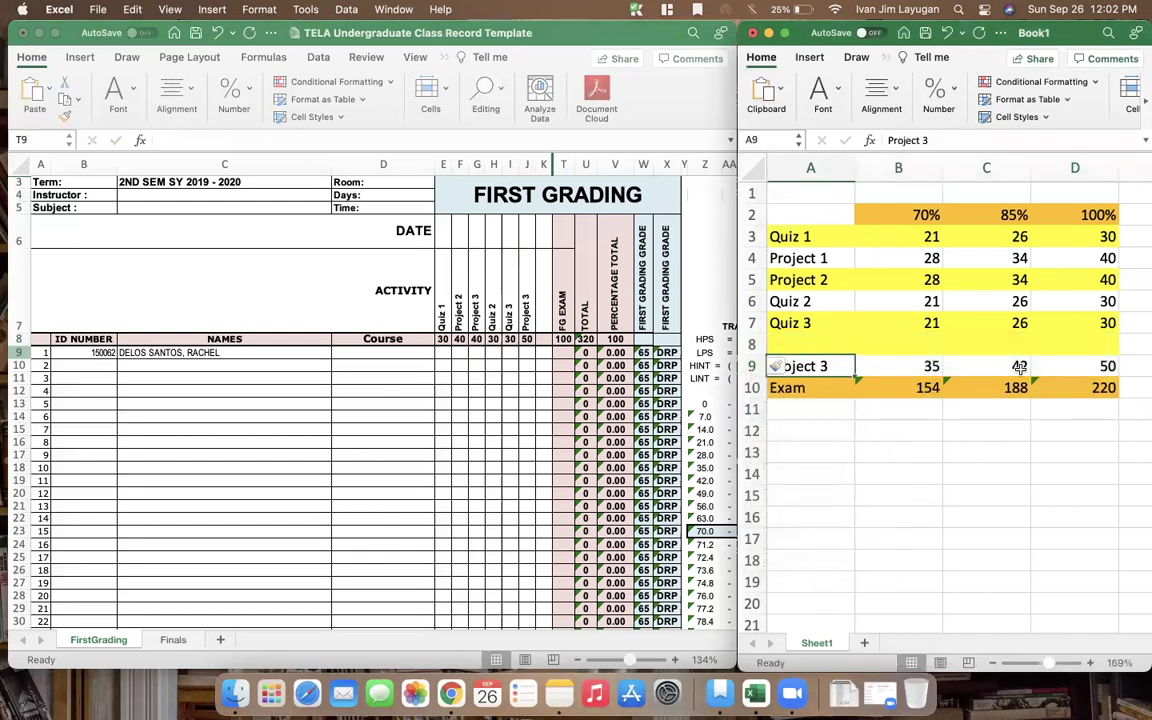
drag(810, 366, 1100, 366)
key(super+c)
click(830, 345)
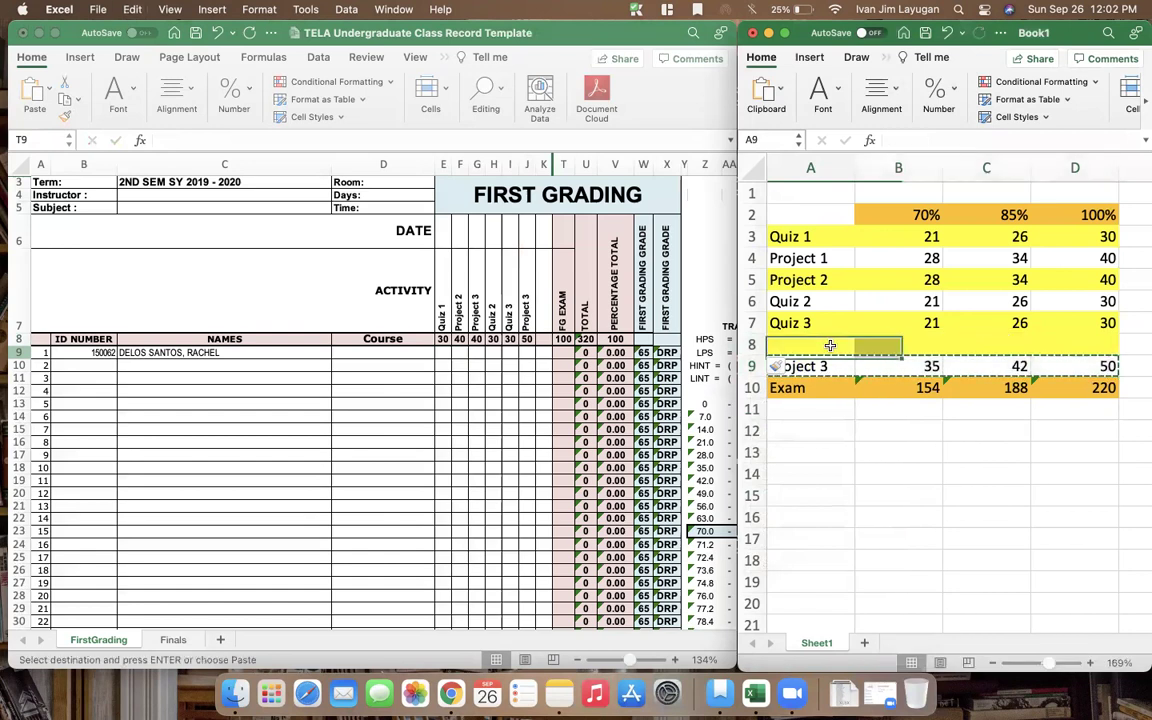
drag(830, 345, 830, 345)
Add an Exam row in A9 with scores 70, 85 and 100 in B9:D9
click(836, 362)
text(Exam)
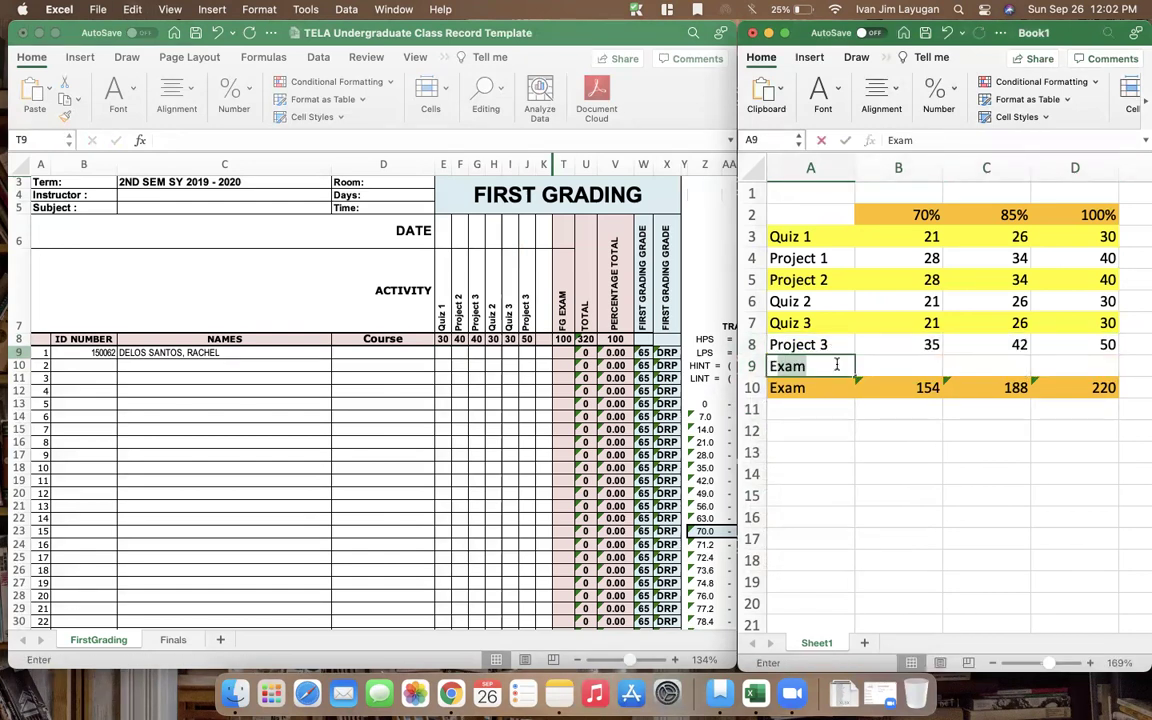
key(Return)
key(Up)
key(Right)
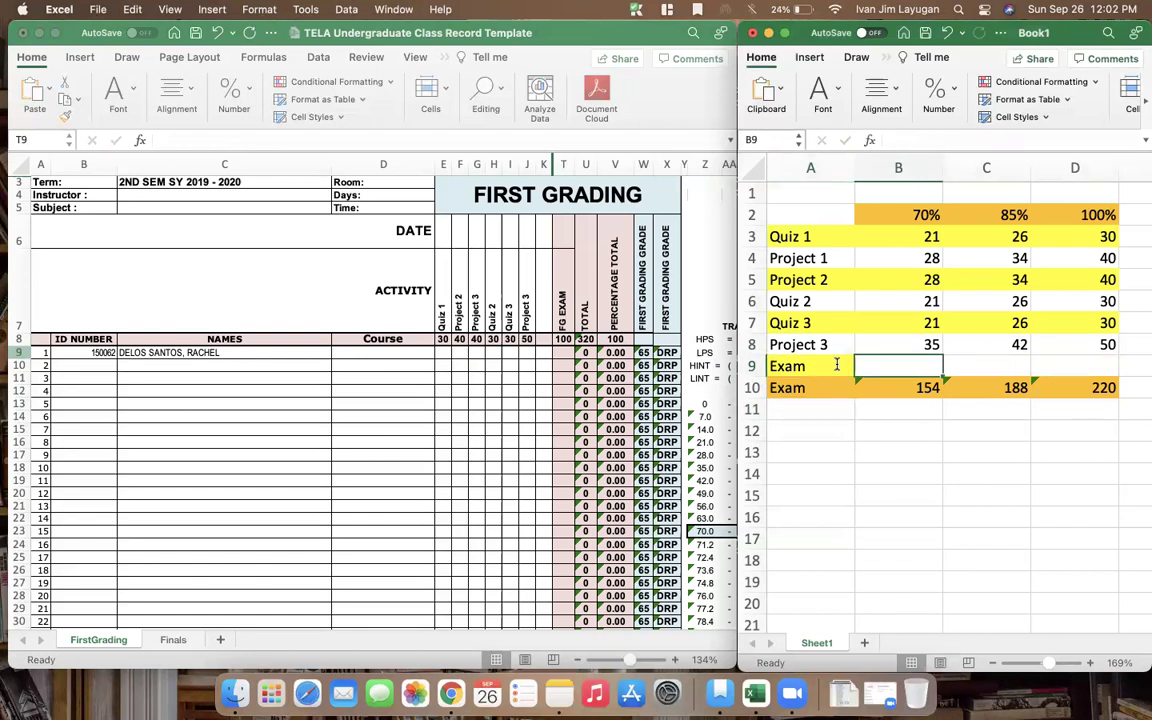
key(Right)
key(Right)
text(100)
key(Return)
key(Left)
key(Left)
key(Up)
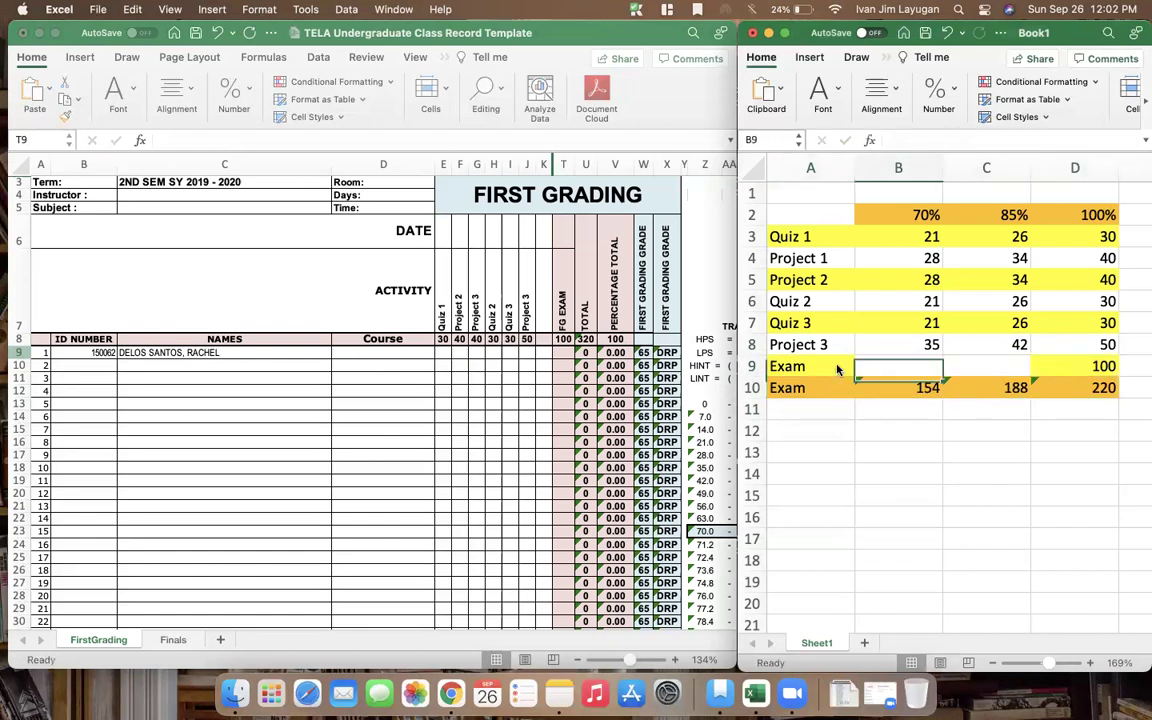
text(70)
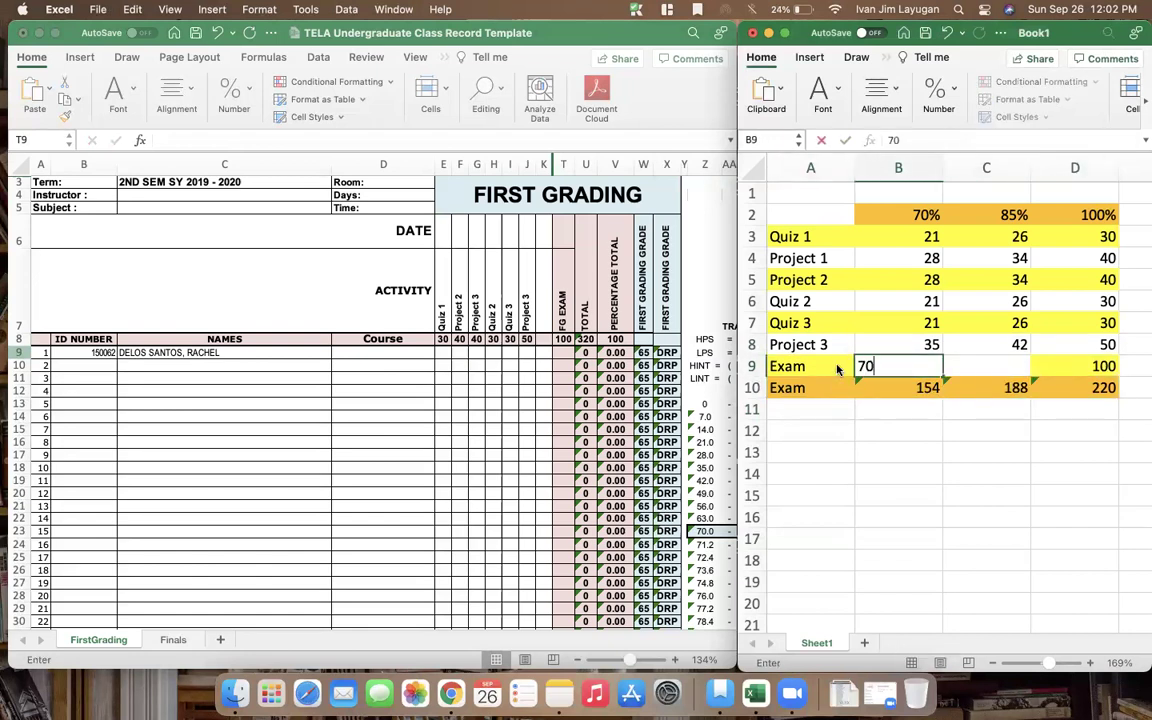
key(Tab)
text(85)
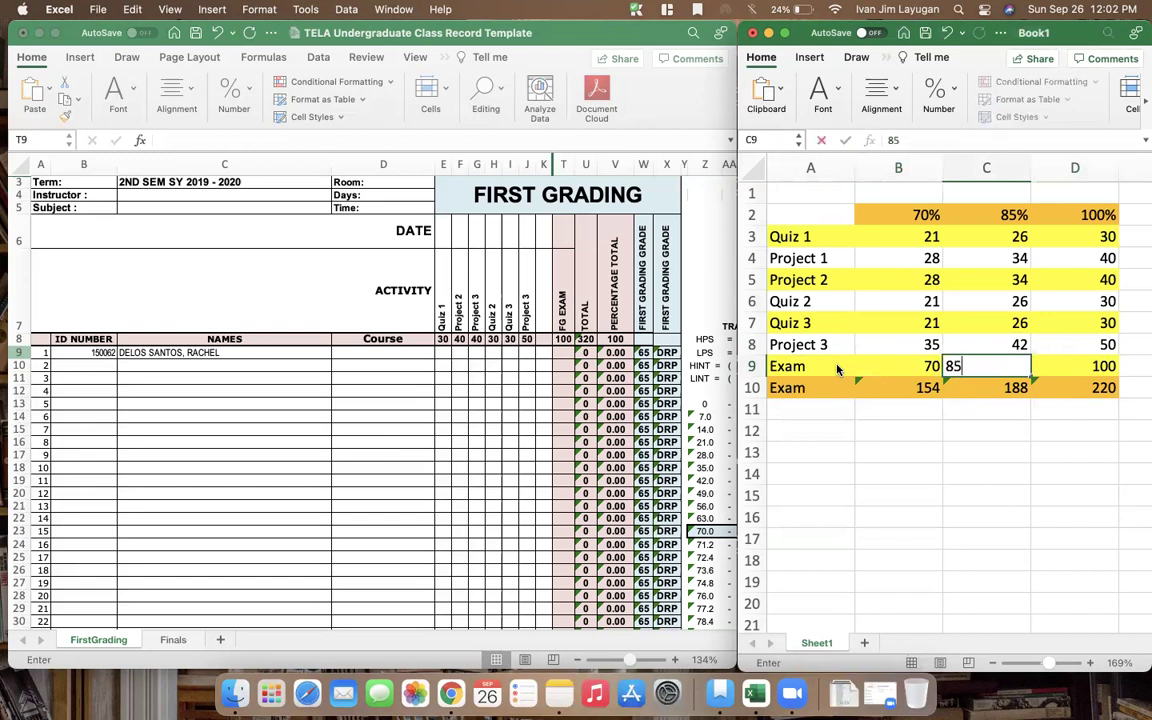
key(Return)
Review the scores in B4:B7, then go to the bottom label cell A10
key(Left)
key(Left)
key(Up)
key(Up)
key(Up)
key(Up)
key(Up)
key(Up)
key(Up)
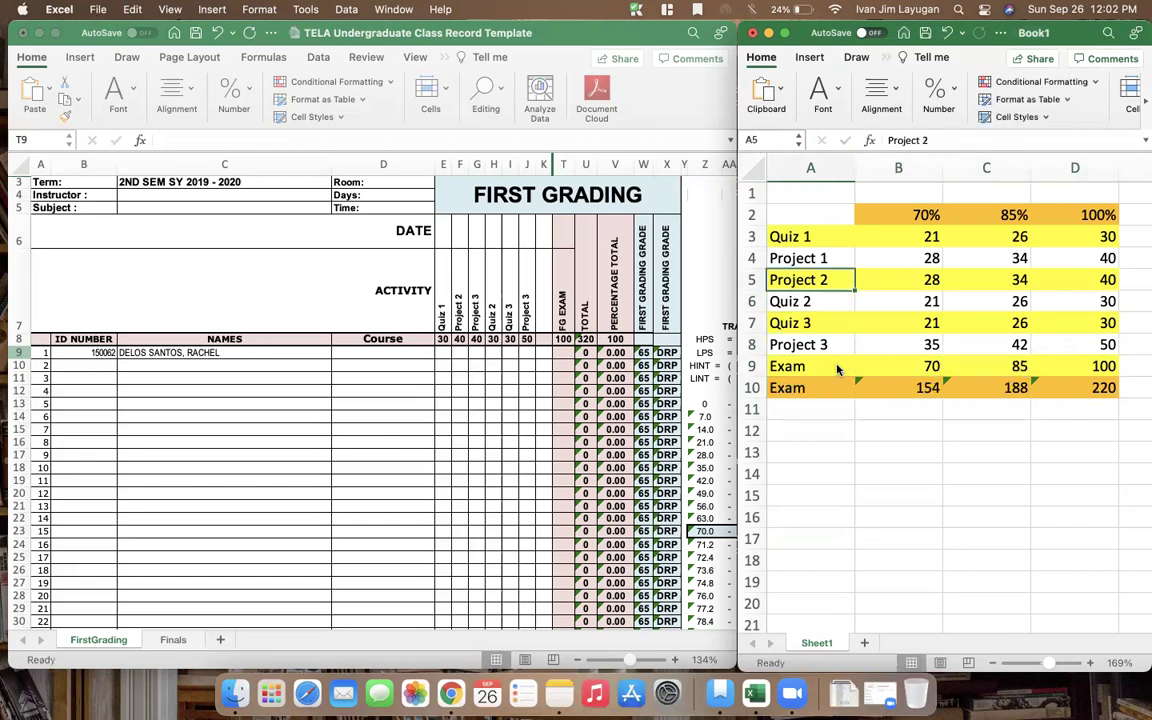
key(Right)
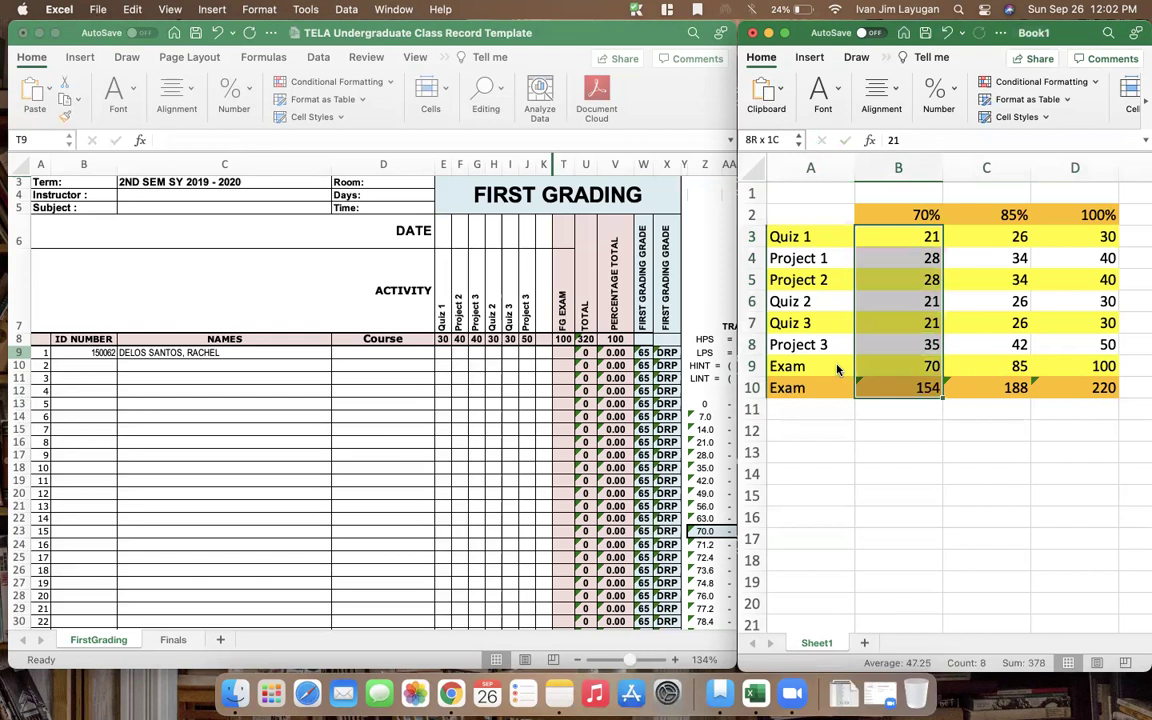
drag(898, 258, 912, 338)
key(Left)
key(Down)
key(Down)
key(Down)
key(Down)
key(Down)
key(Down)
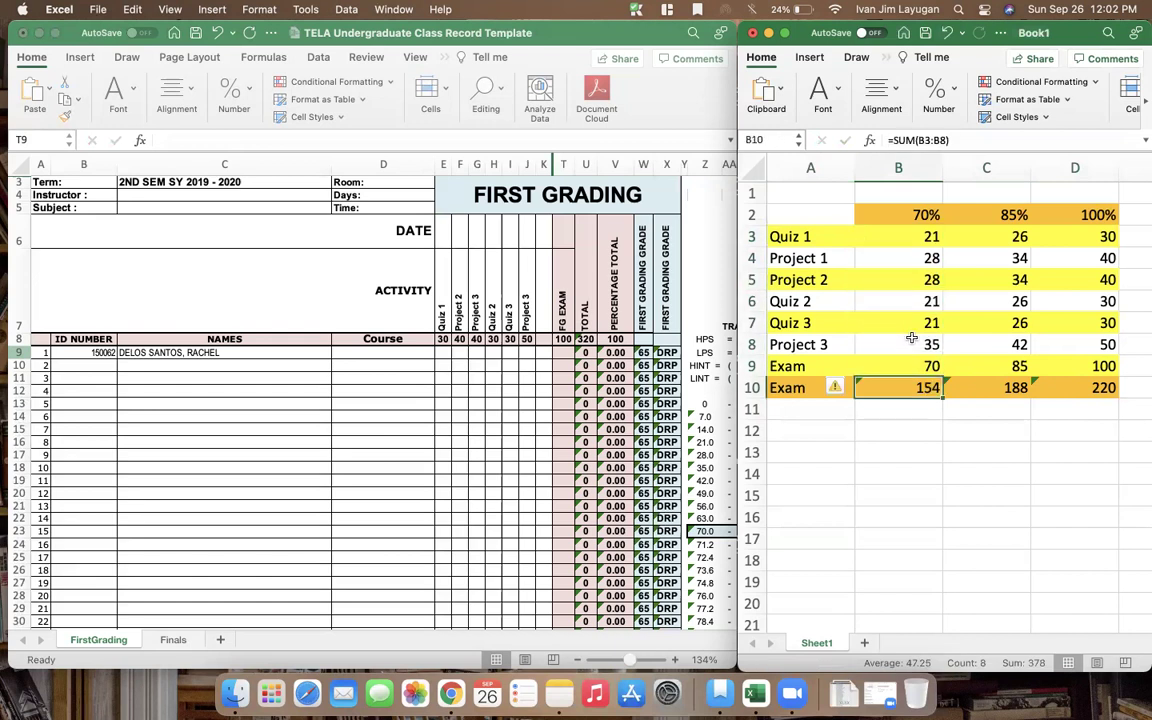
Label row 10 TOTAL and clear its old sums
text(TOTAL)
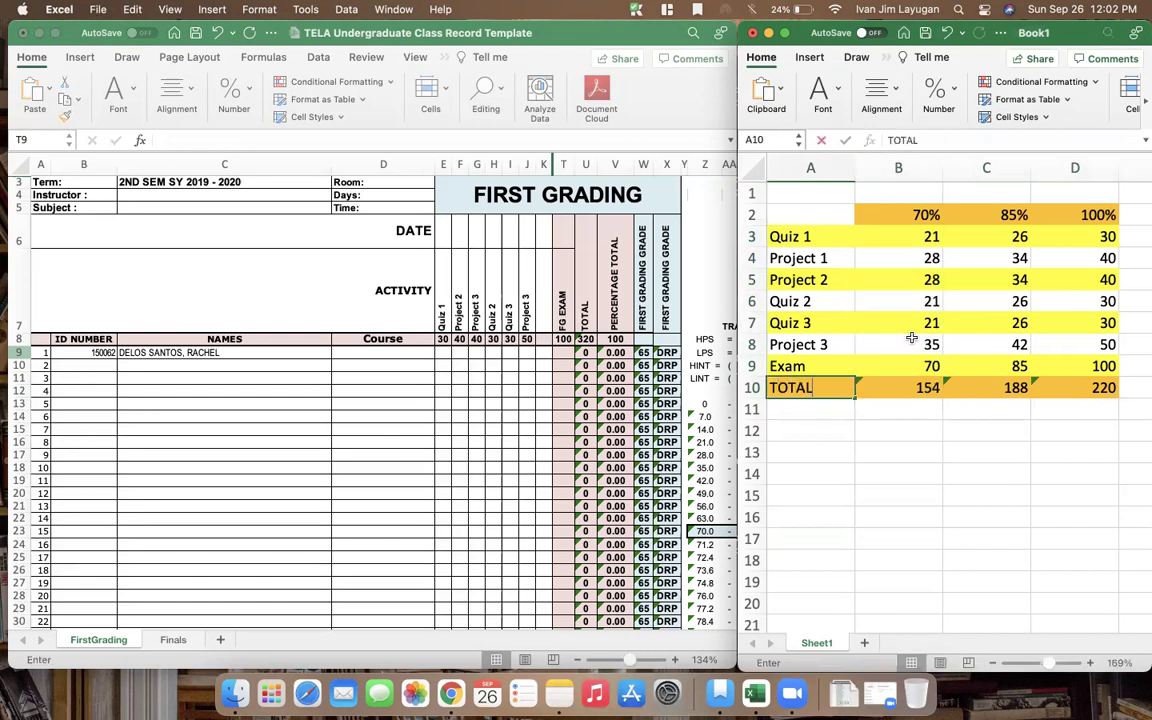
key(Tab)
scroll(912, 338, right, 2)
key(shift+Right)
key(shift+Right)
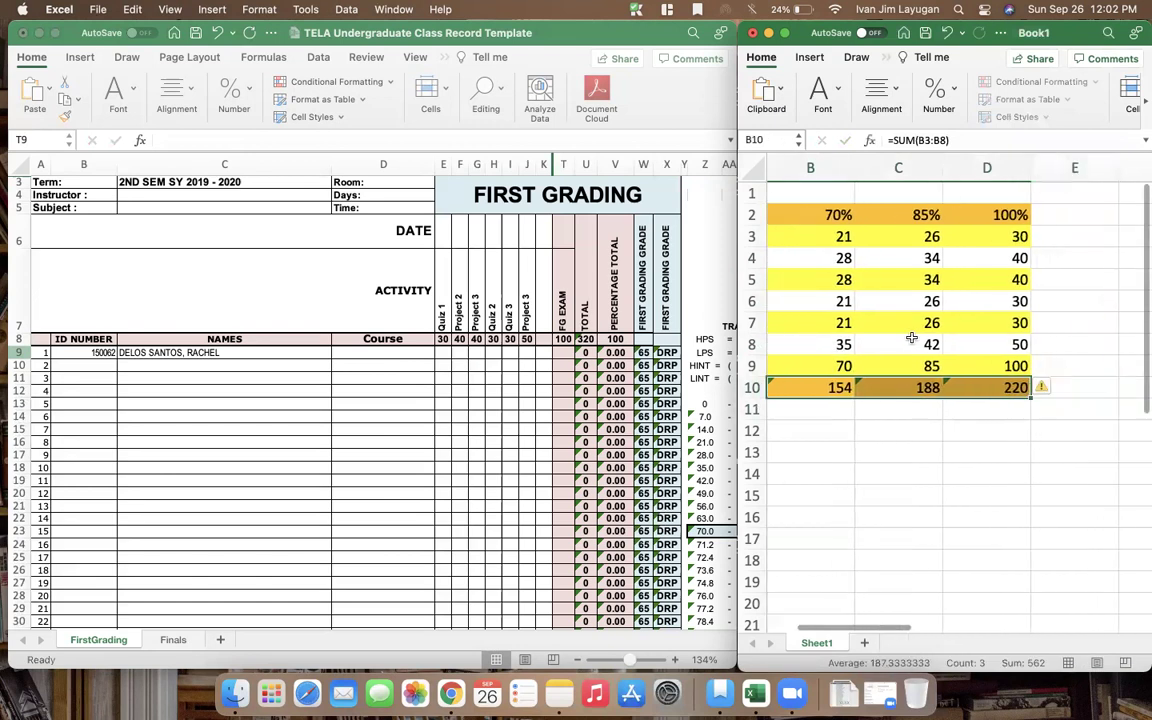
key(Delete)
click(961, 381)
scroll(961, 381, left, 2)
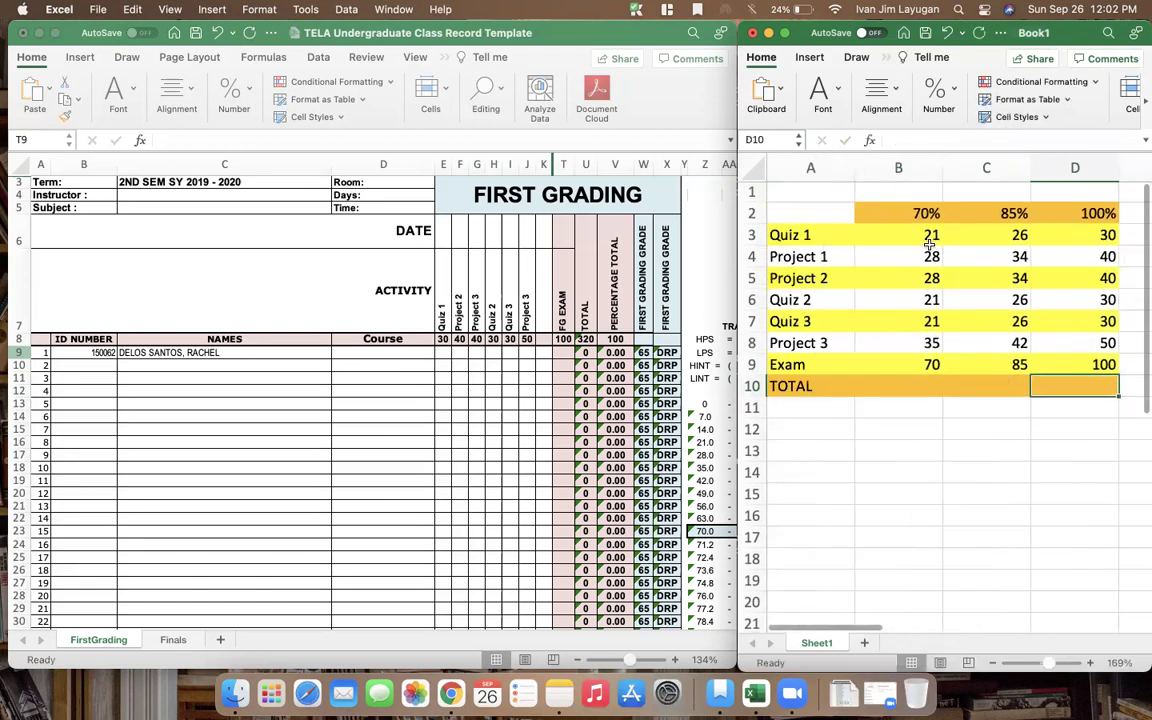
AutoSum B3:D10 so TOTAL shows 224, 273 and 320, then move Book1 right
click(862, 234)
shift+click(1070, 390)
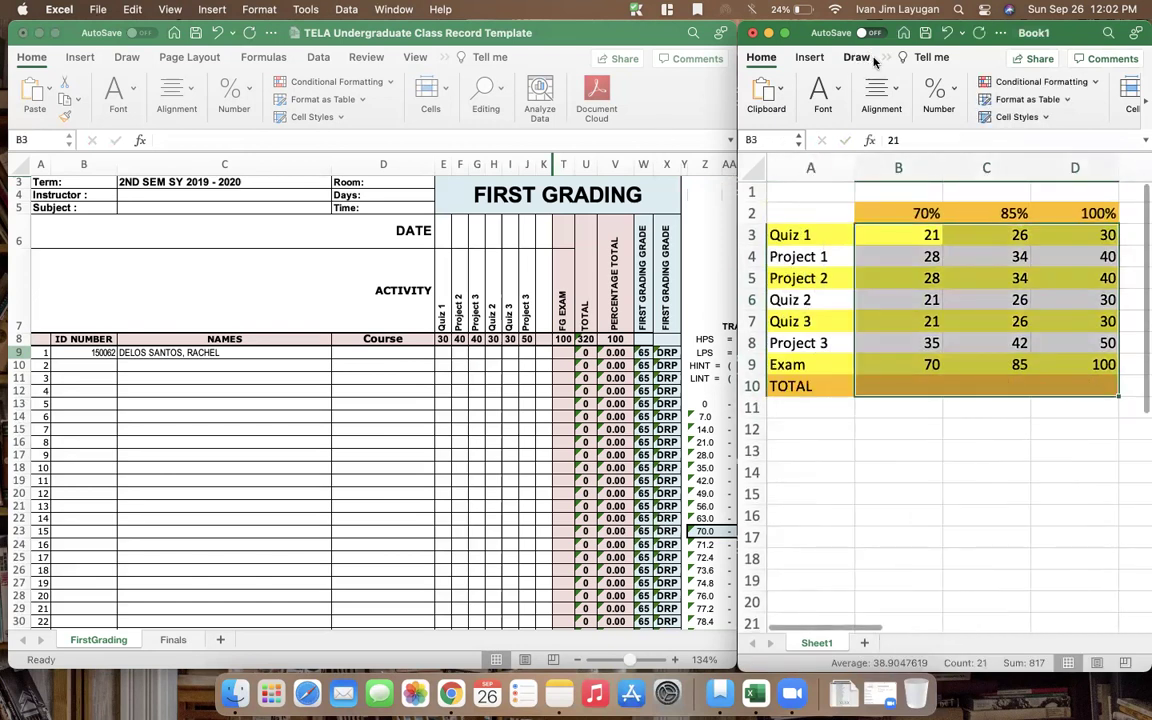
drag(737, 80, 386, 80)
drag(817, 47, 775, 117)
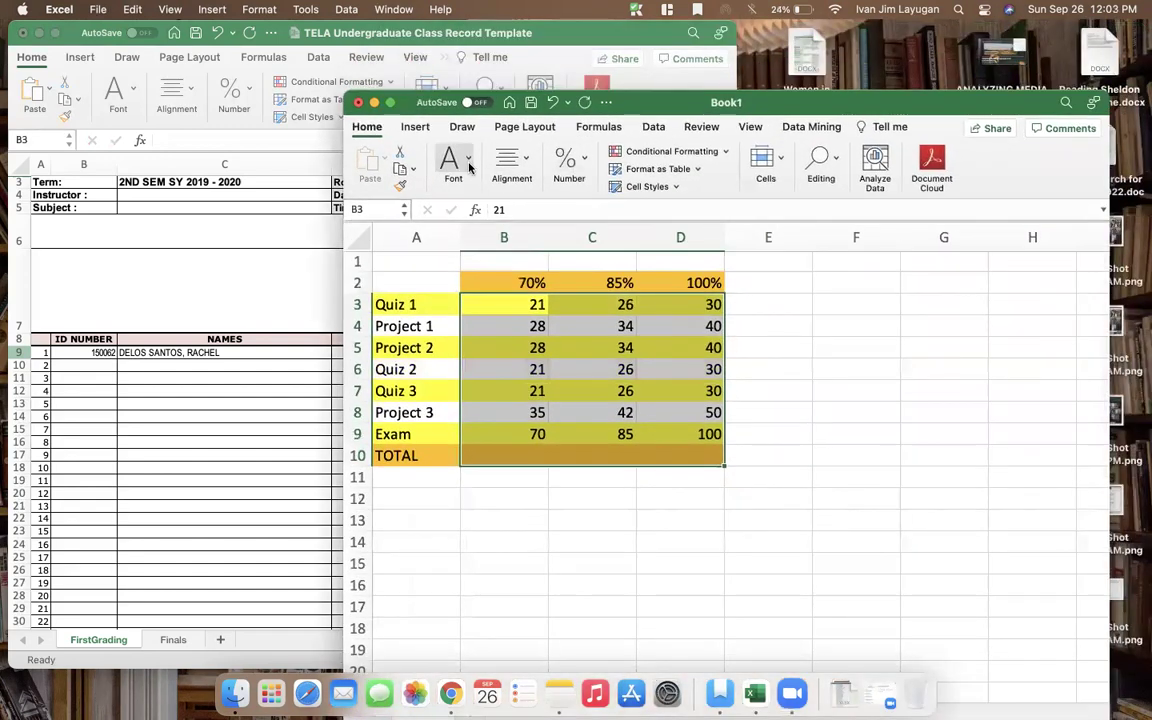
click(653, 127)
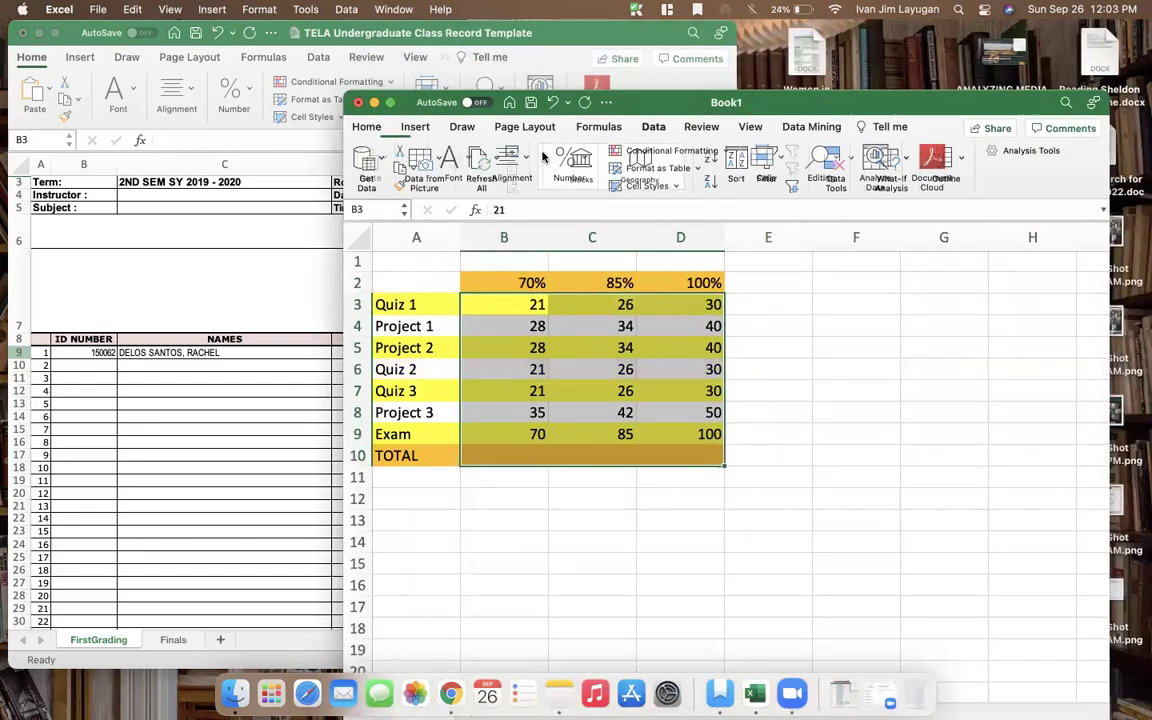
click(600, 127)
click(430, 151)
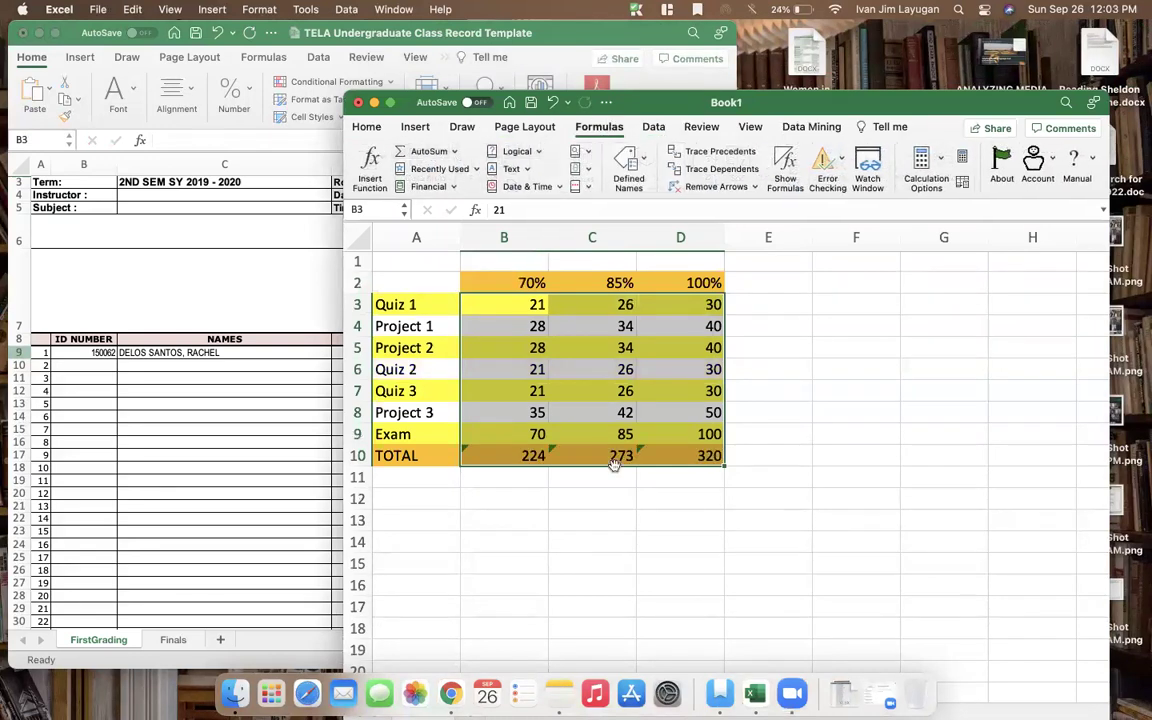
click(596, 540)
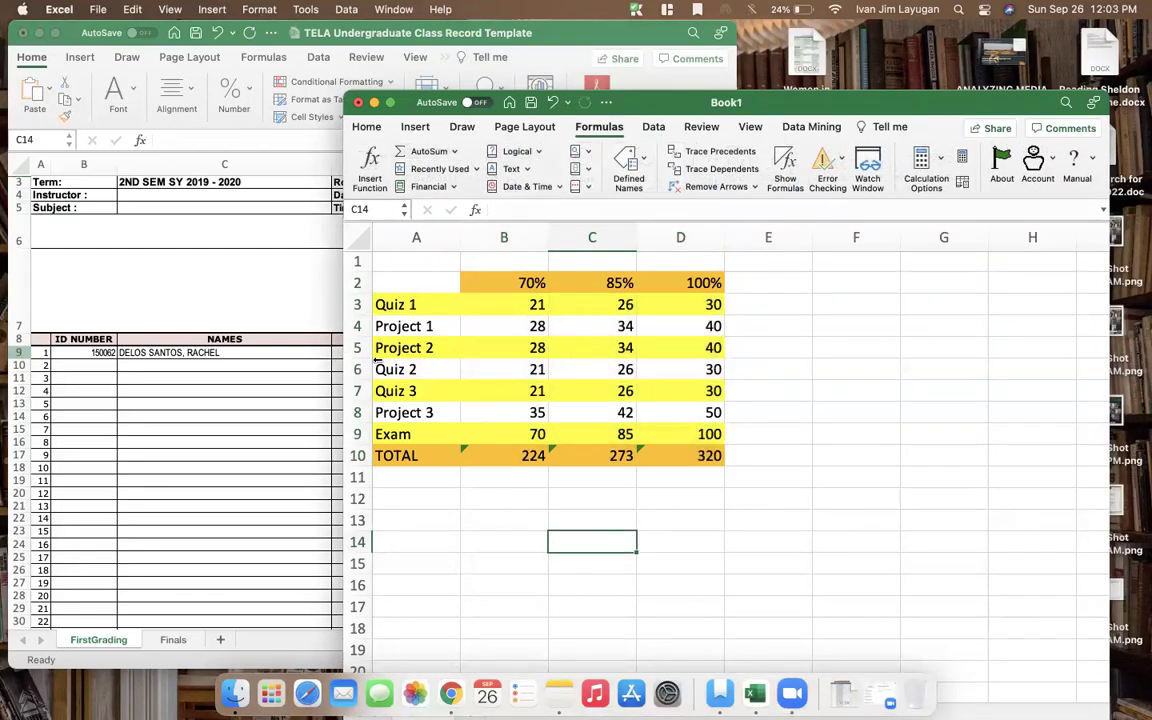
drag(344, 325, 560, 325)
drag(1013, 101, 1138, 33)
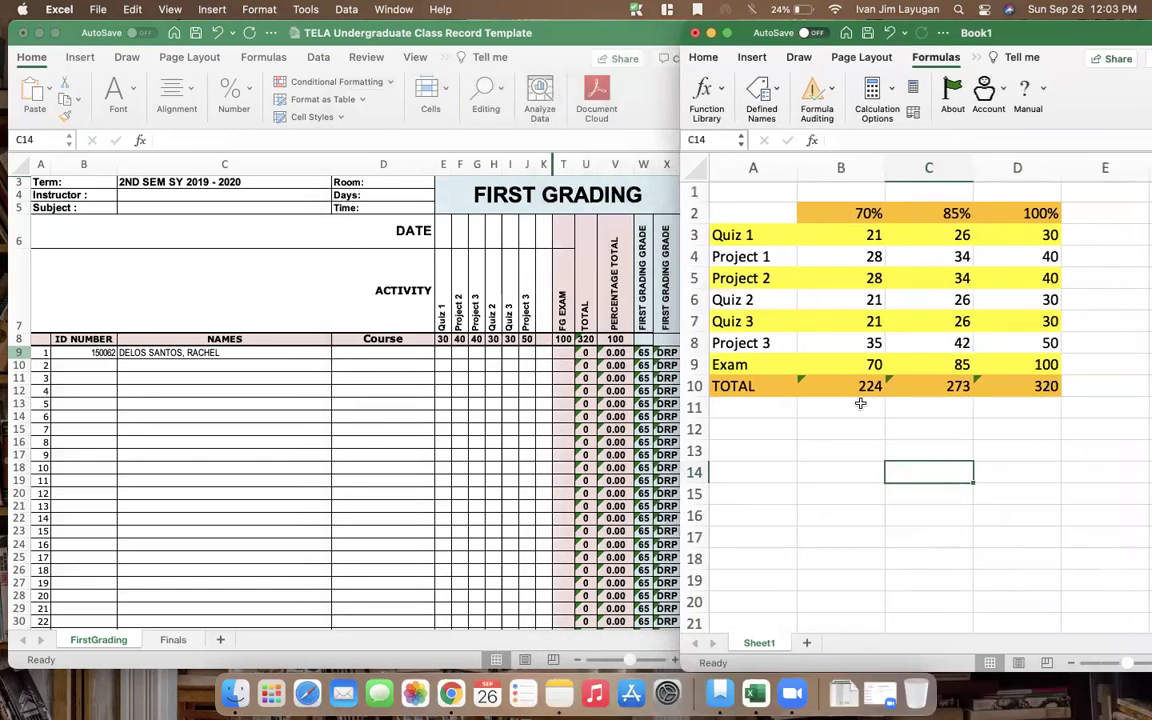
Review Book1's column B scores for Quiz 1, Project 1 and Project 2, then bring the TELA class record forward
scroll(1113, 392, up, 5)
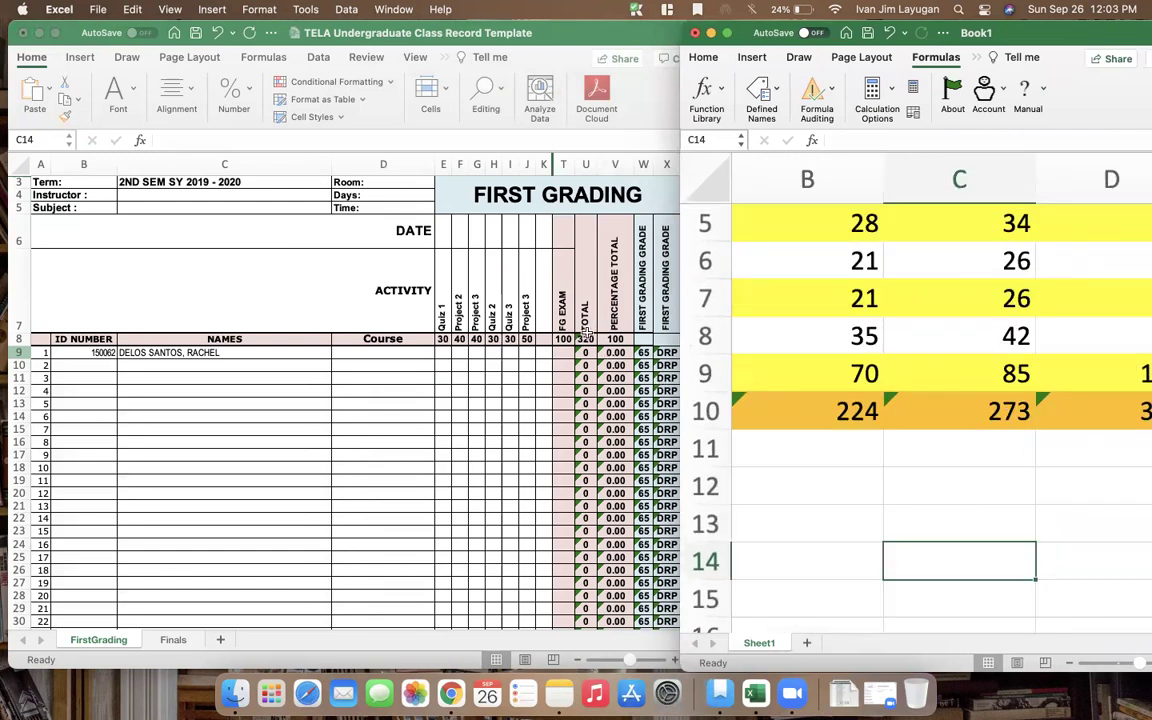
scroll(960, 480, down, 3)
scroll(966, 416, down, 2)
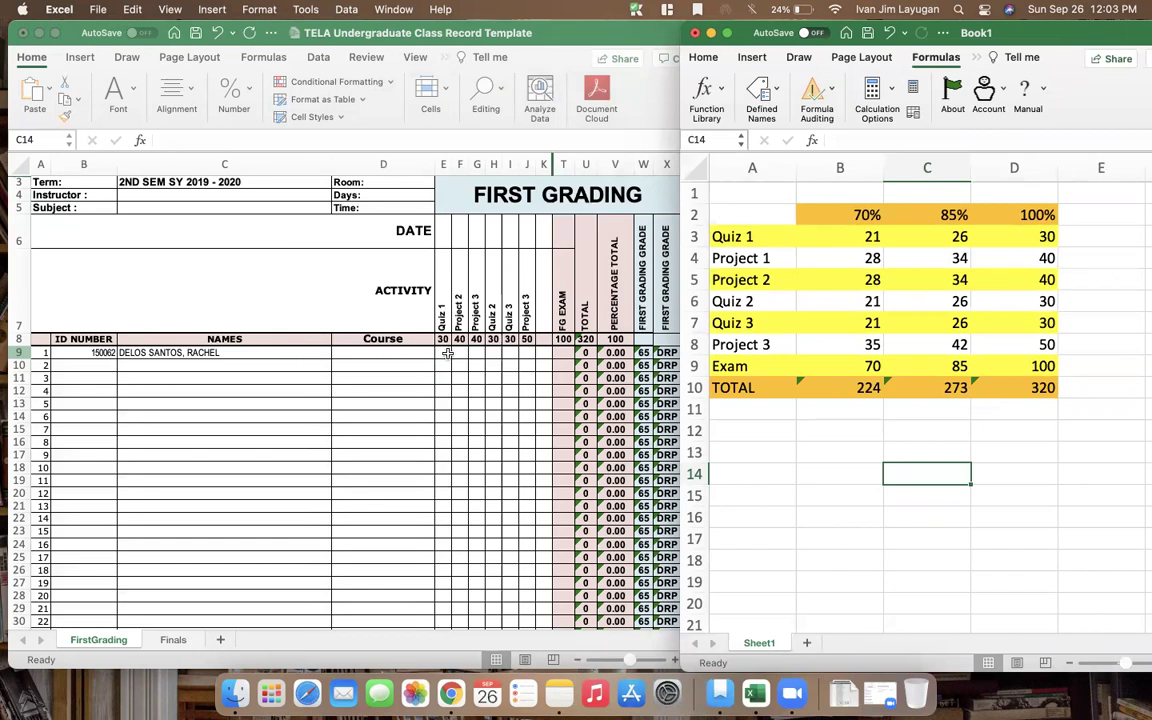
click(805, 236)
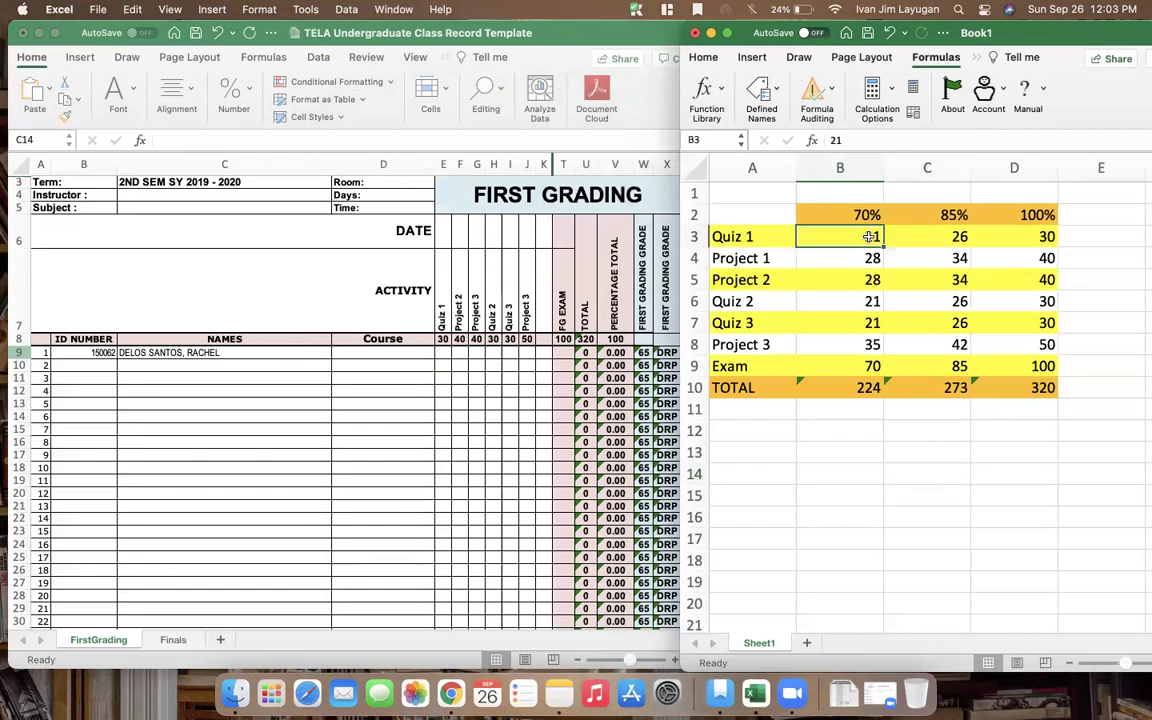
click(867, 215)
click(866, 237)
click(858, 261)
click(855, 237)
click(858, 261)
click(862, 280)
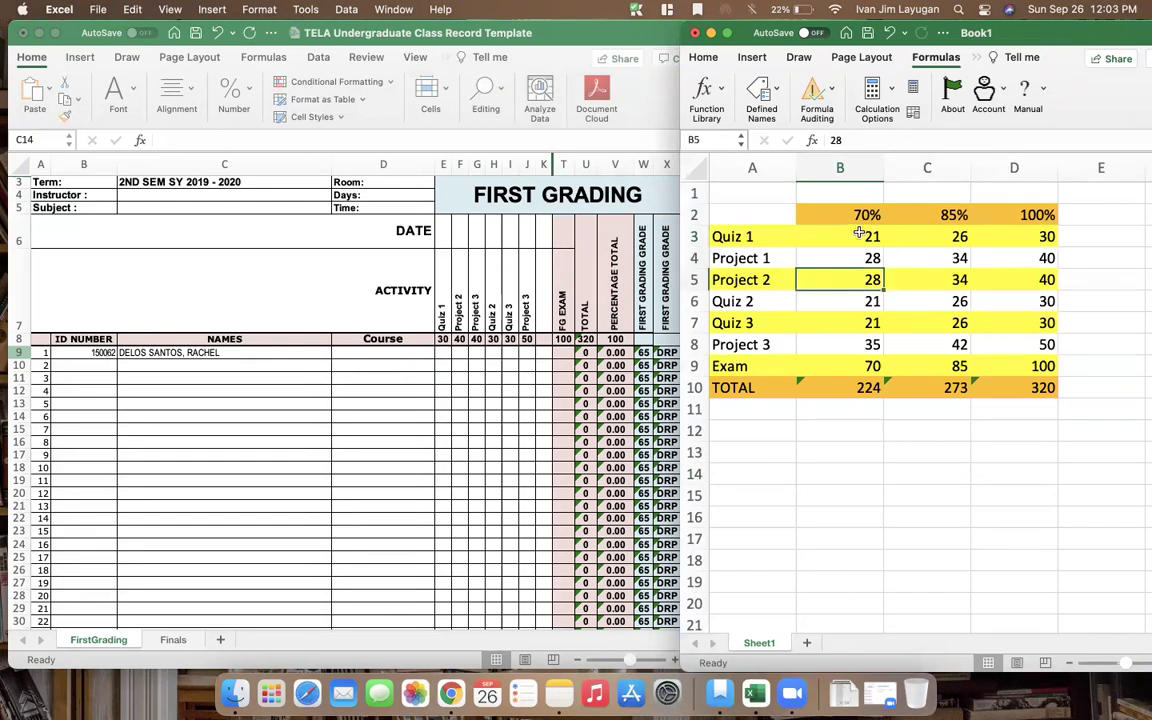
click(872, 238)
click(887, 258)
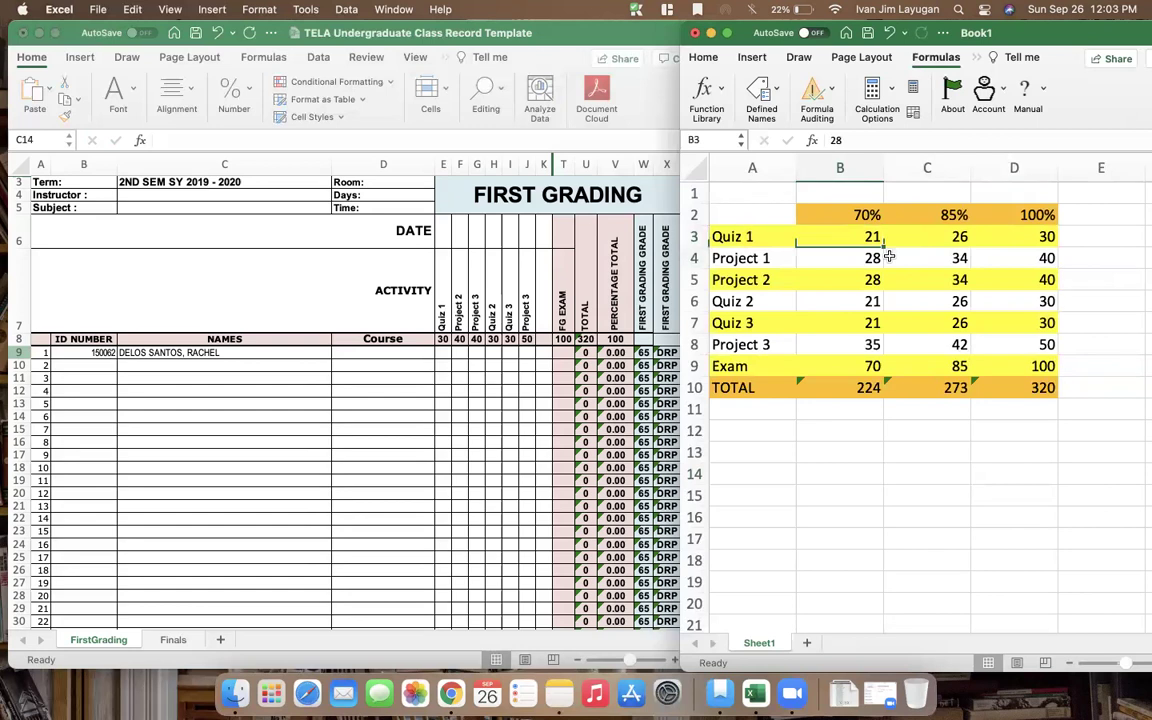
key(Up)
click(470, 305)
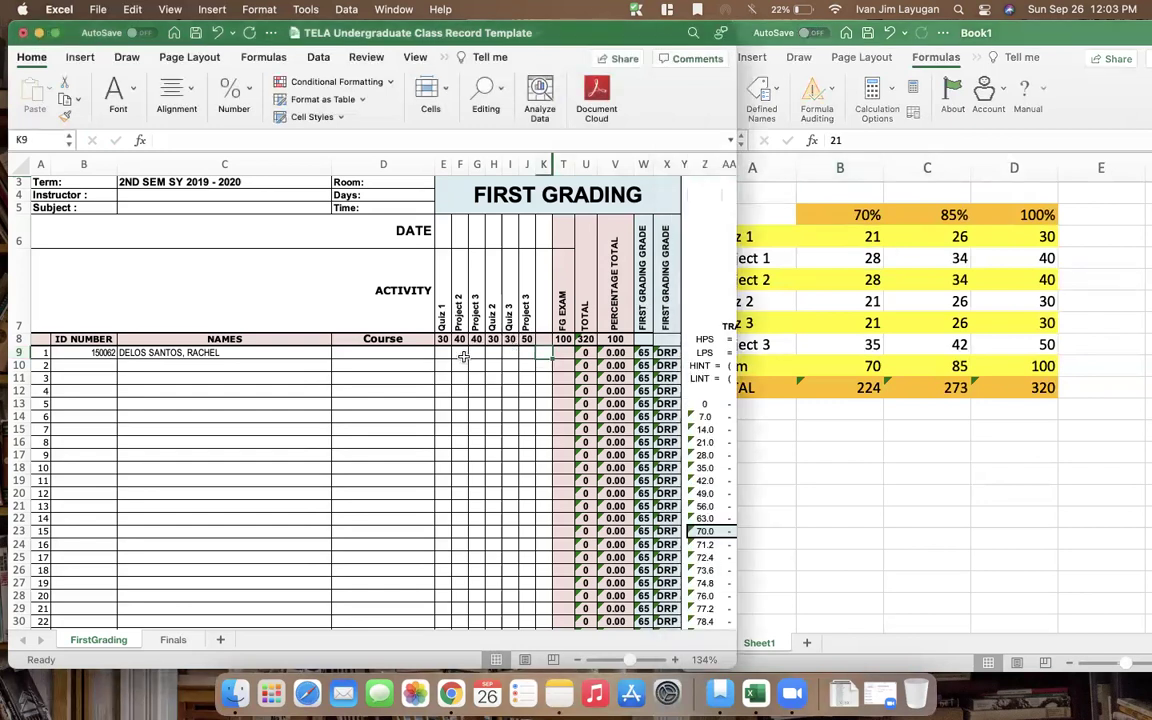
Enter the first student's activity scores 21, 28, 28, 21, 21 and 35 in E9:J9
click(447, 356)
text(21)
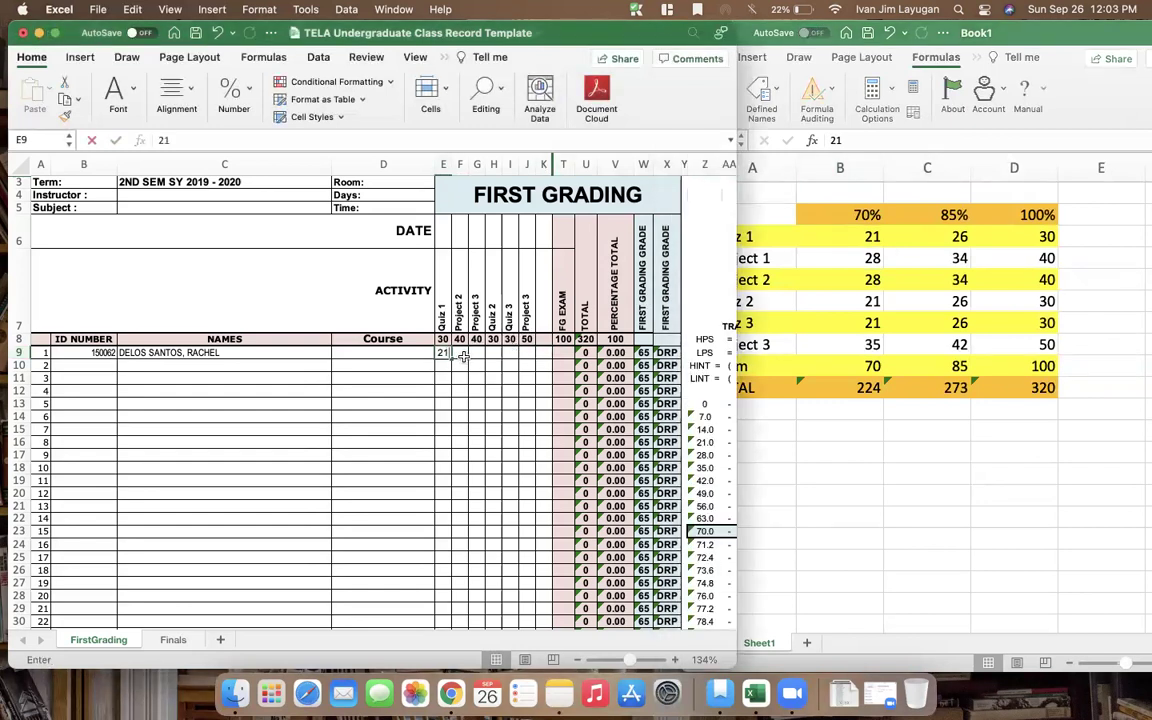
key(Tab)
text(28)
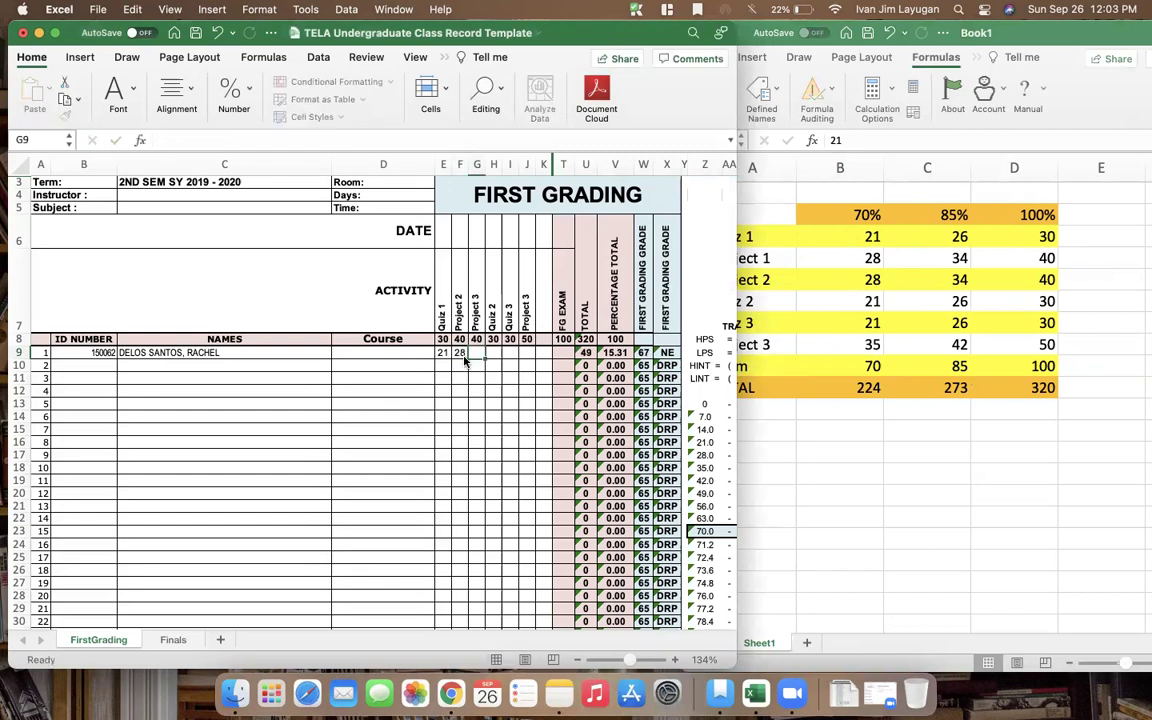
key(Tab)
text(28)
key(Tab)
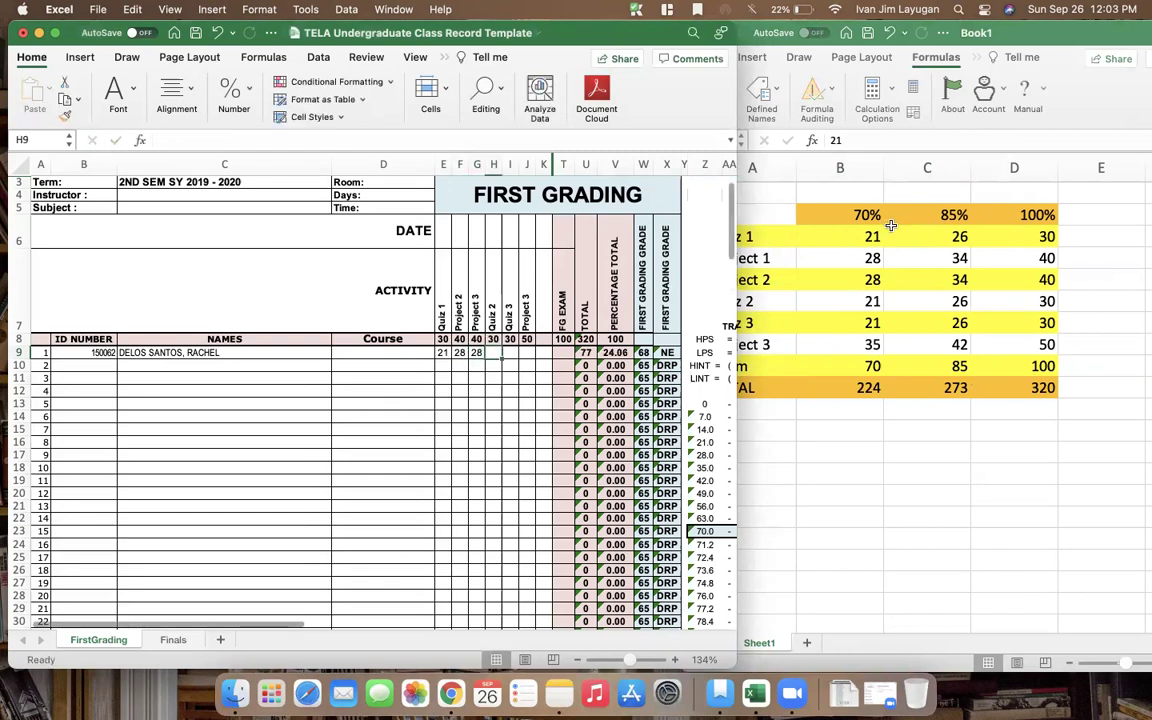
text(21)
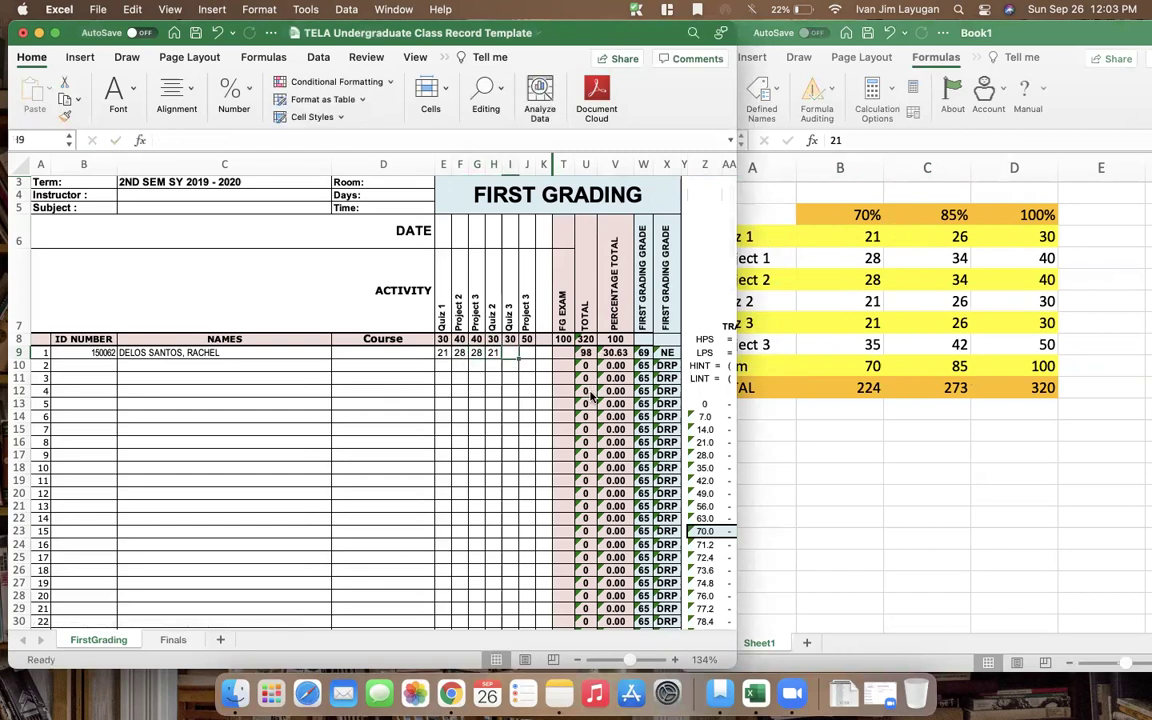
key(Tab)
text(21)
key(Tab)
text(35)
key(Tab)
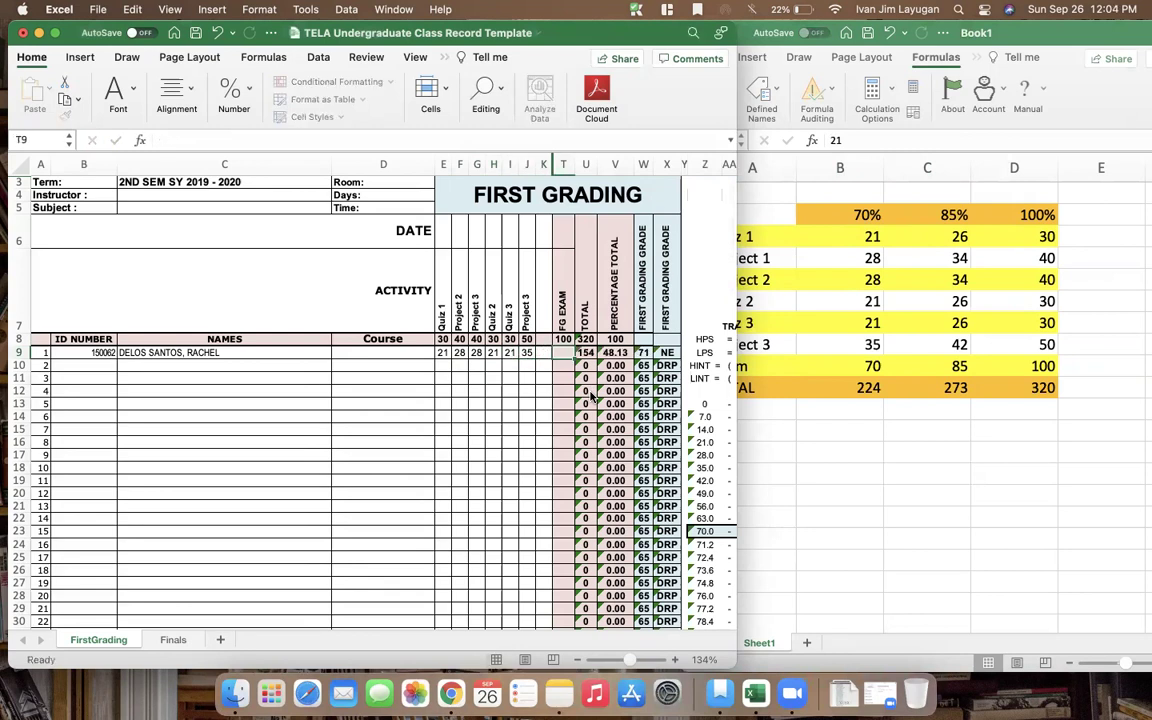
Record 70 as the first student's FG exam score and inspect the grade formula
key(Tab)
text(70)
key(Return)
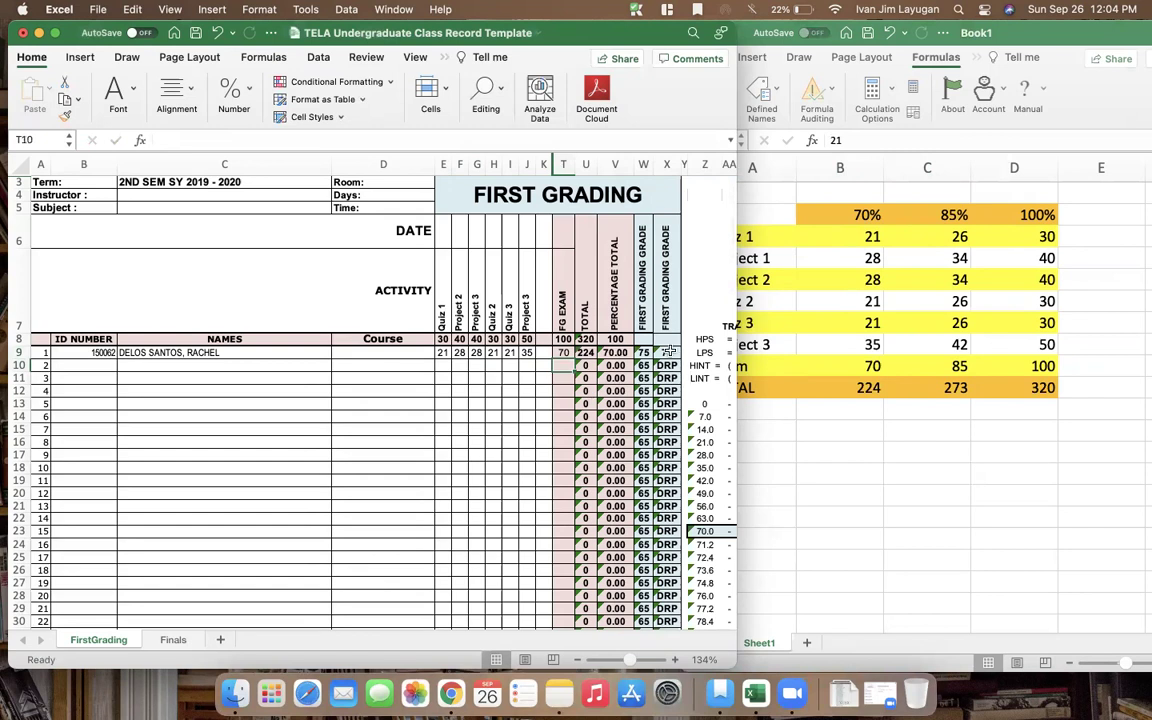
click(643, 389)
click(547, 386)
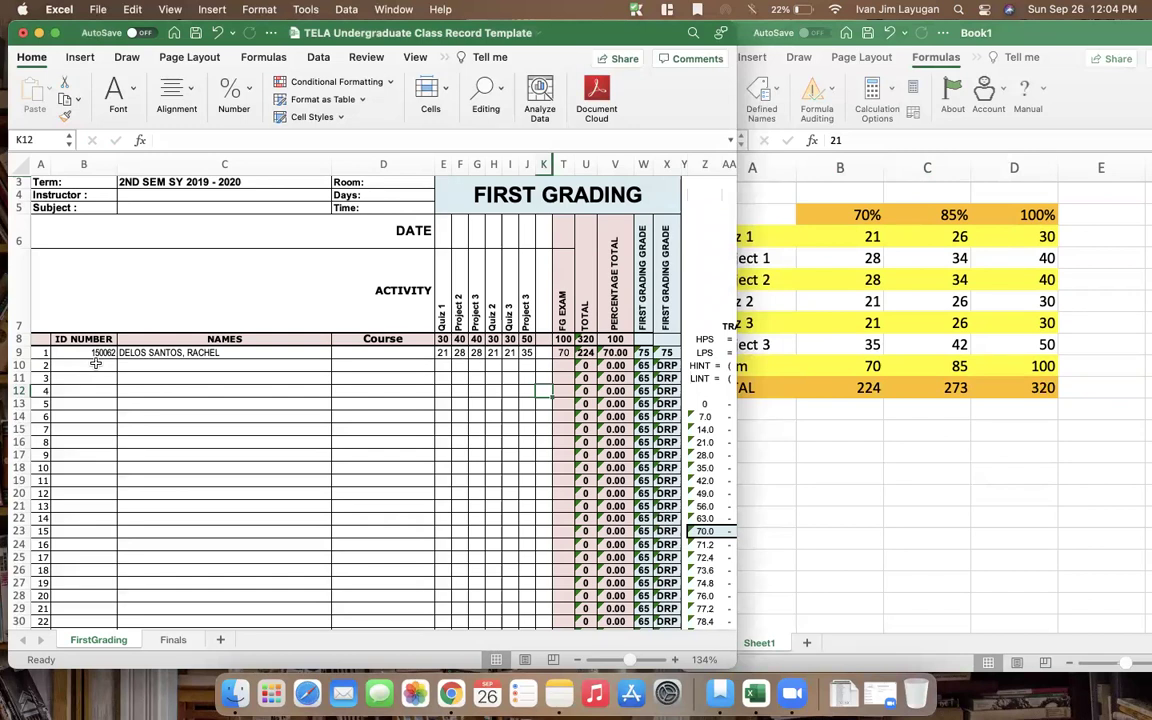
Enter the second student's full name in C10
click(444, 366)
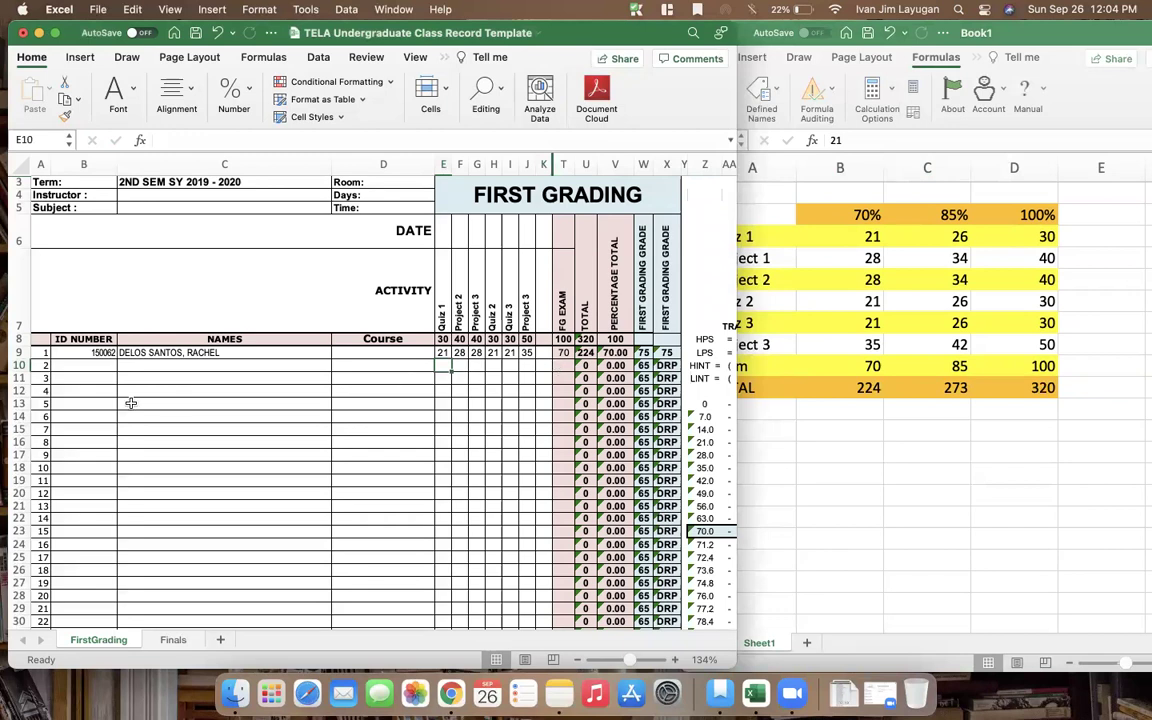
click(175, 365)
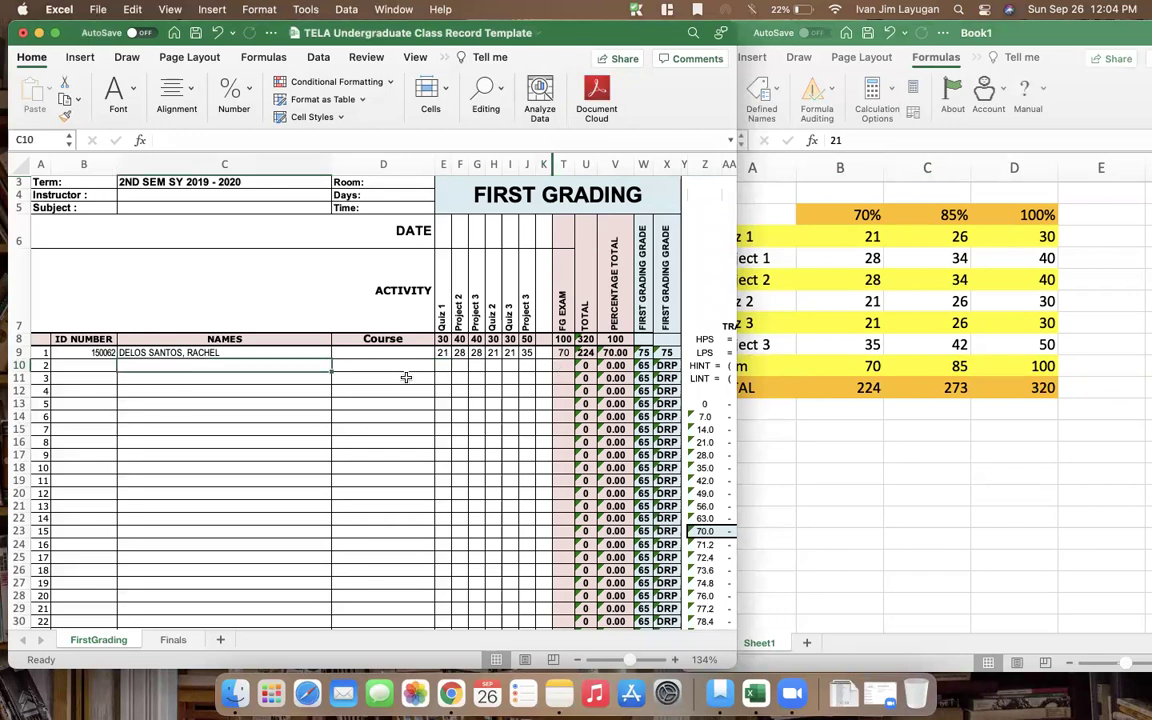
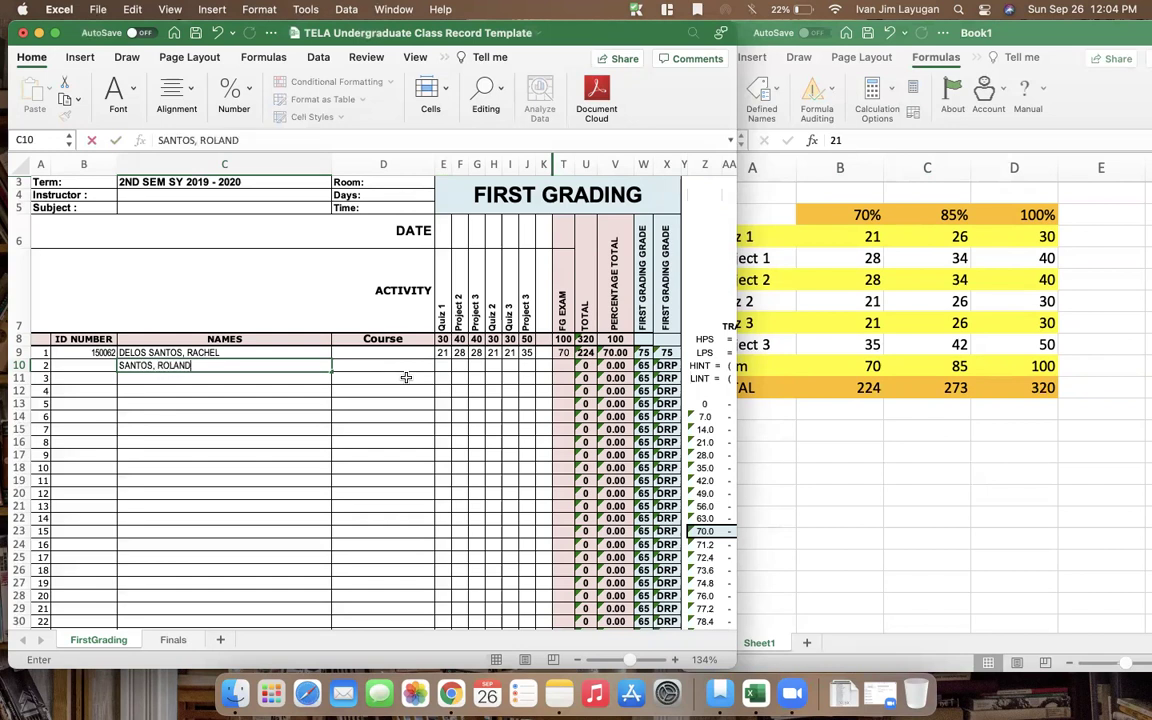
key(Return)
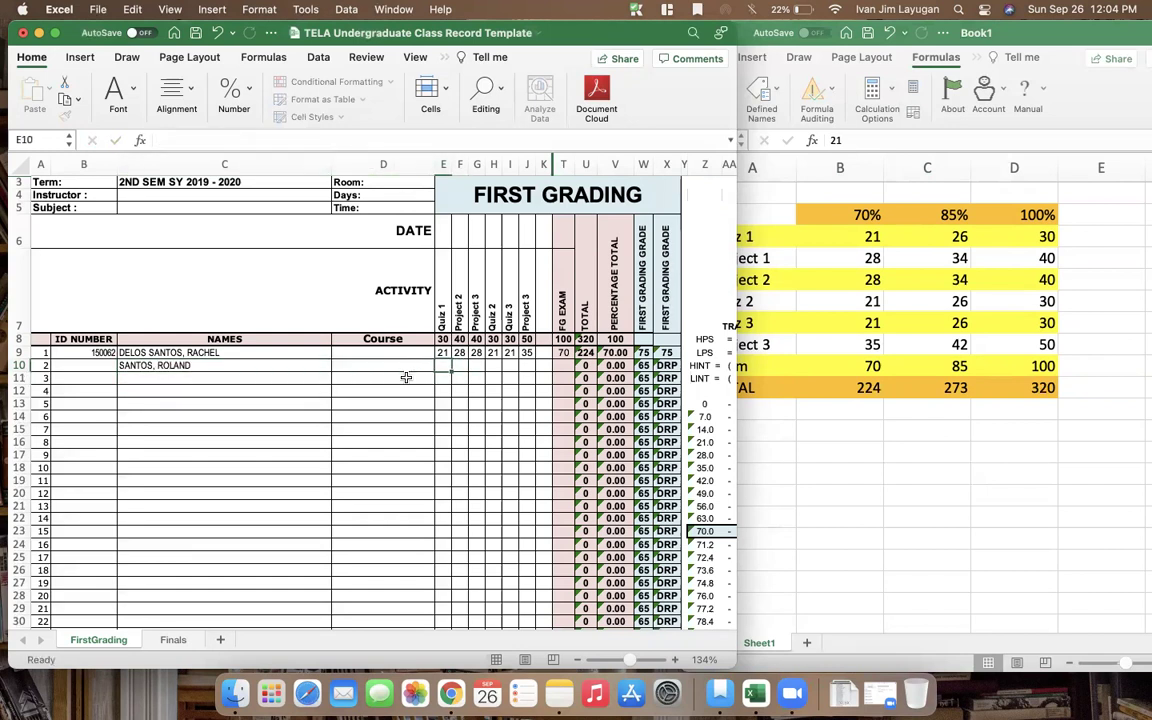
Enter the second student's scores 26, 34, 34, 26, 42 and 85 across row 10
key(Tab)
key(Tab)
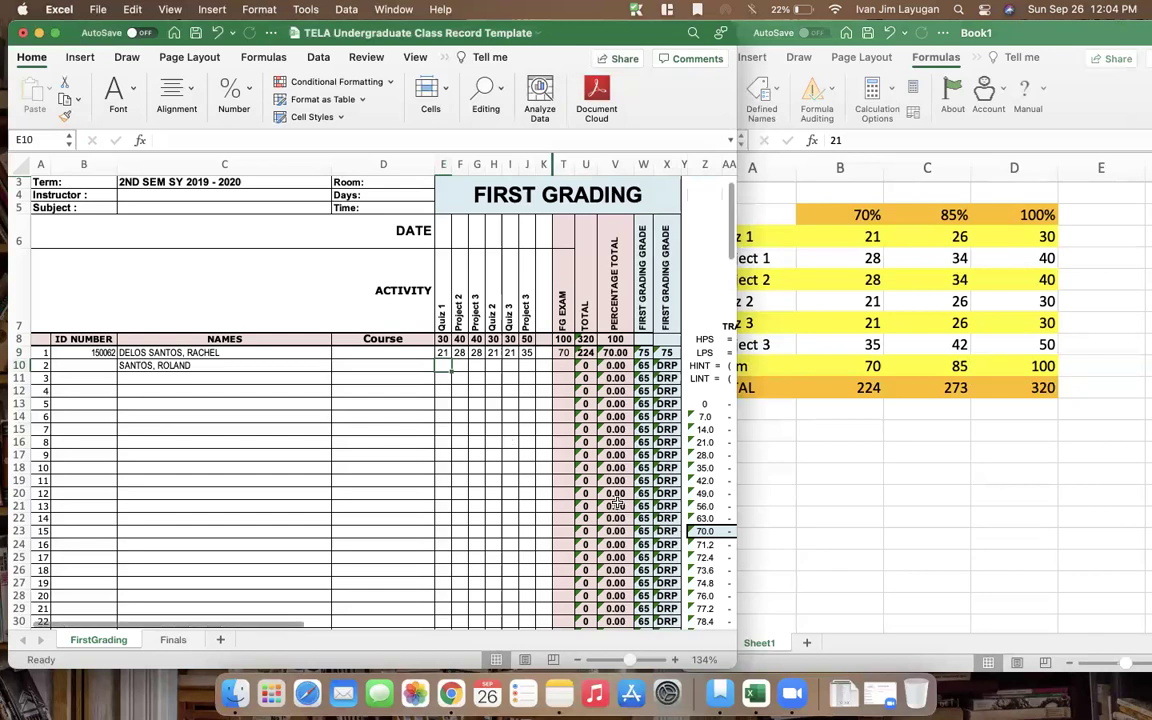
text(26)
key(Tab)
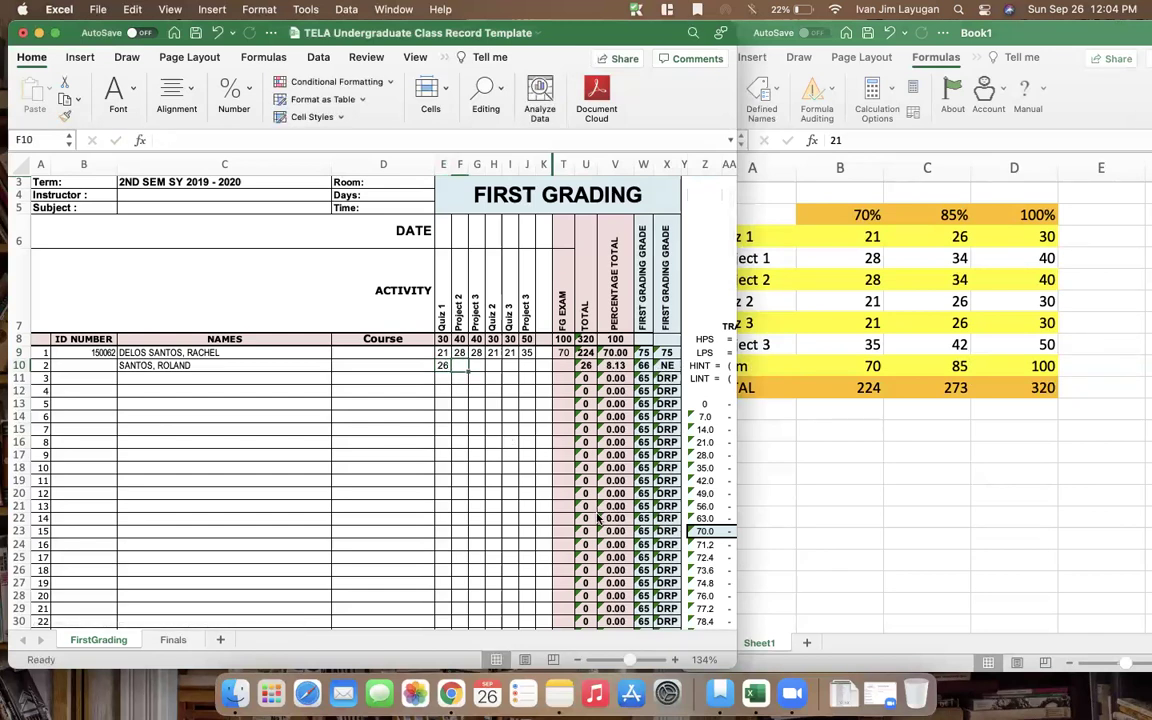
text(34)
key(Tab)
text(34)
key(Tab)
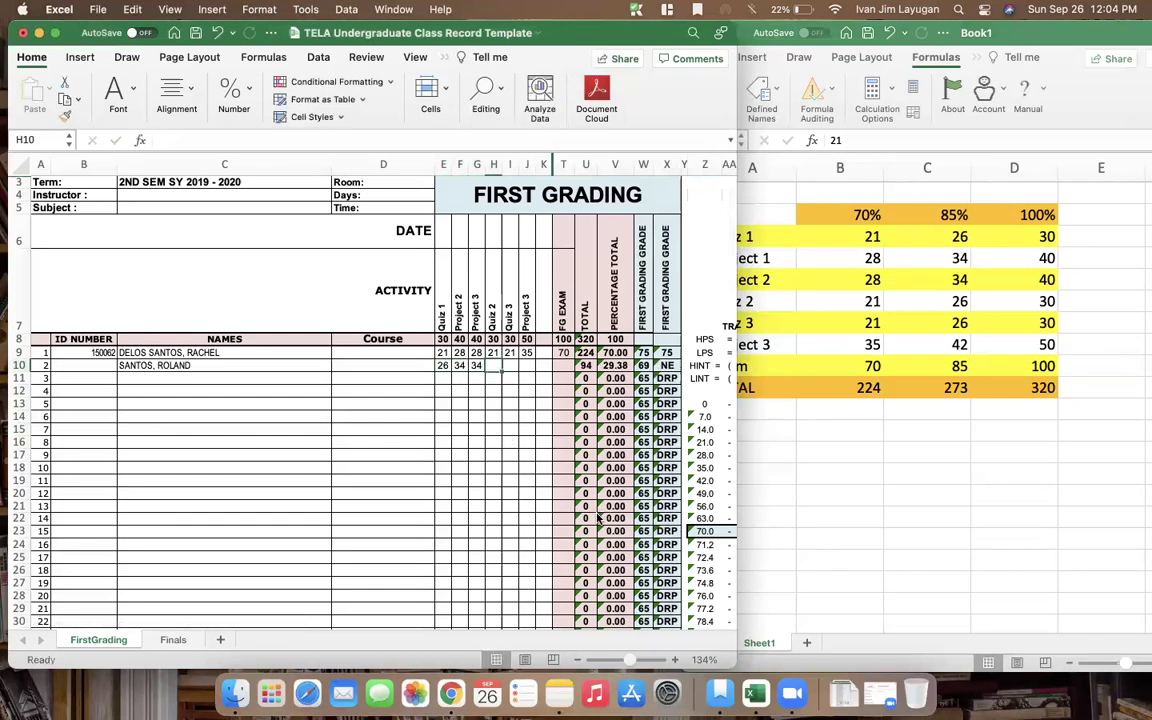
text(26)
key(Tab)
text(42)
key(Tab)
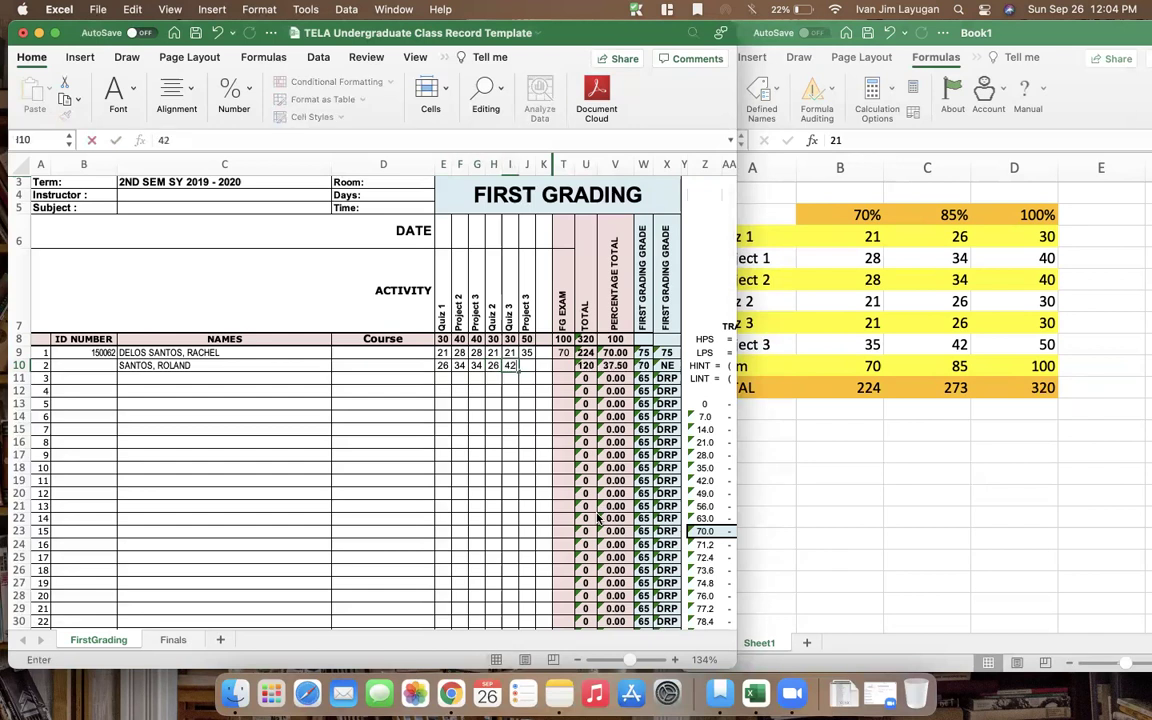
text(85)
key(Tab)
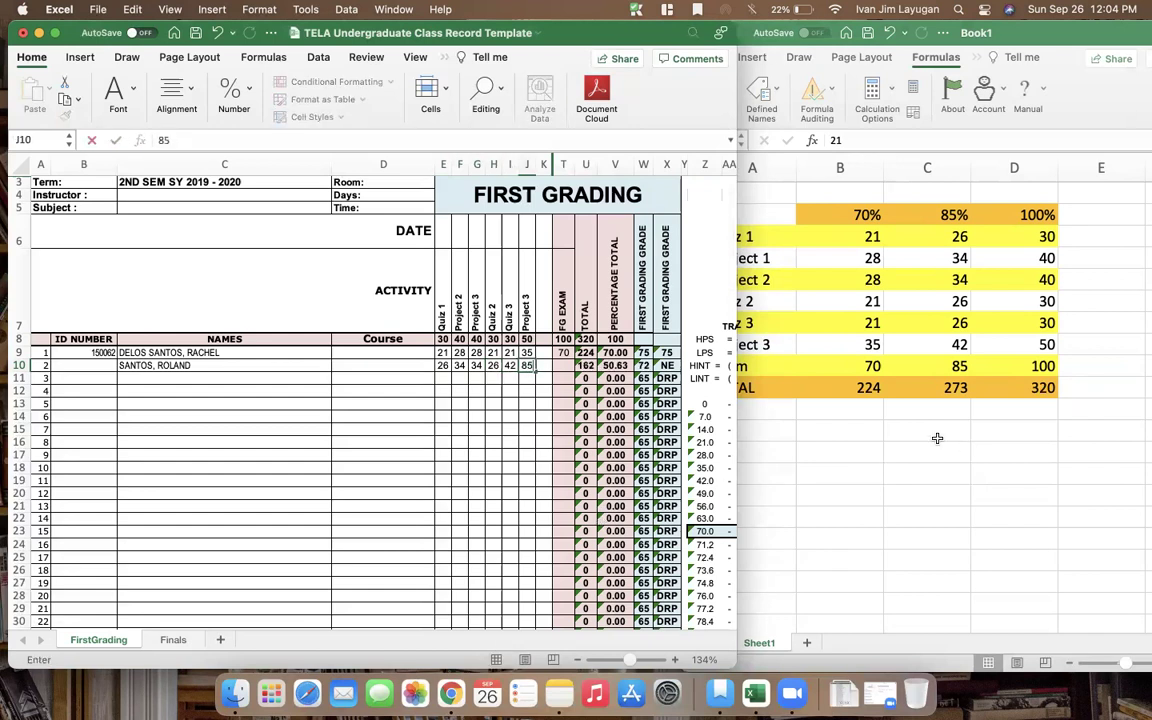
key(Tab)
Correct the second student's Quiz 2, Quiz 3 and Project 3 entries to 26, 42 and 85
key(Left)
key(Left)
key(Left)
key(Left)
key(Left)
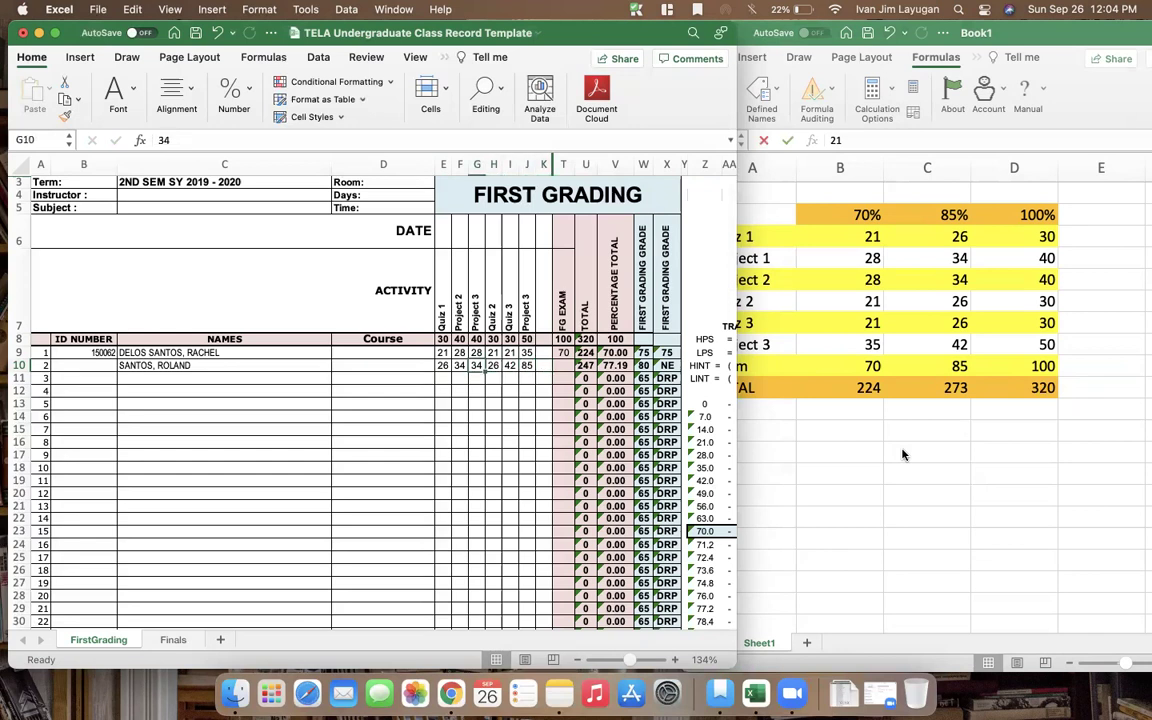
key(Right)
key(Right)
text(26)
key(Right)
text(4)
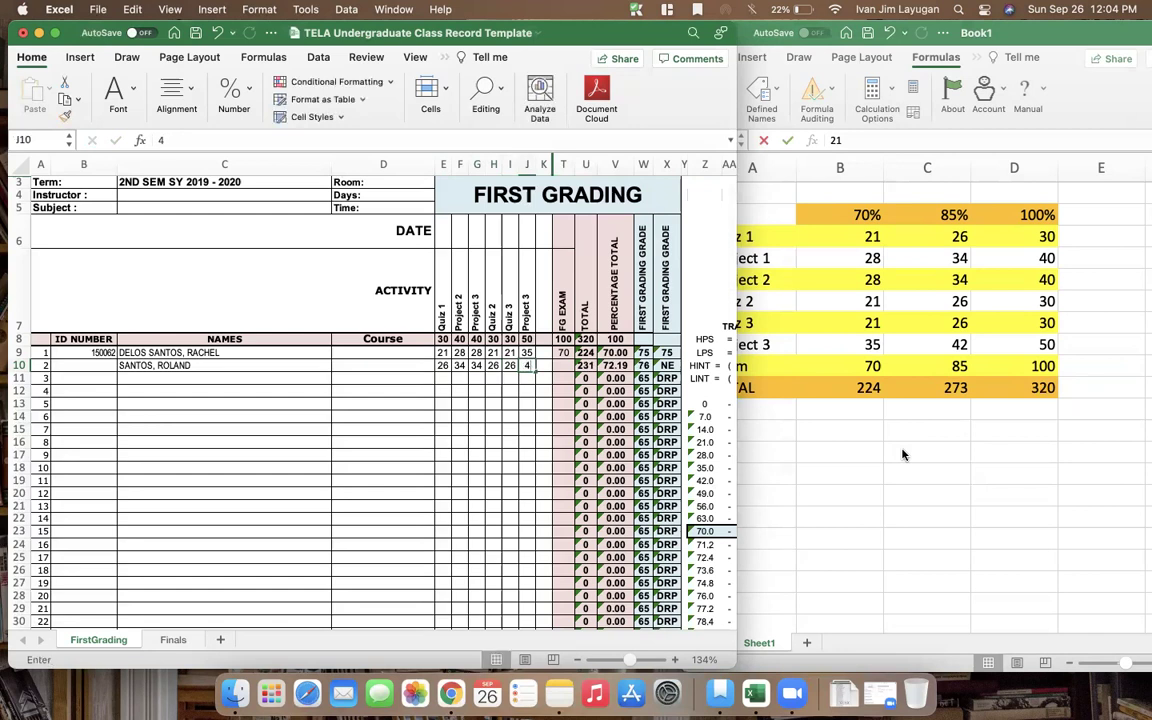
text(2)
key(Right)
key(Right)
text(85)
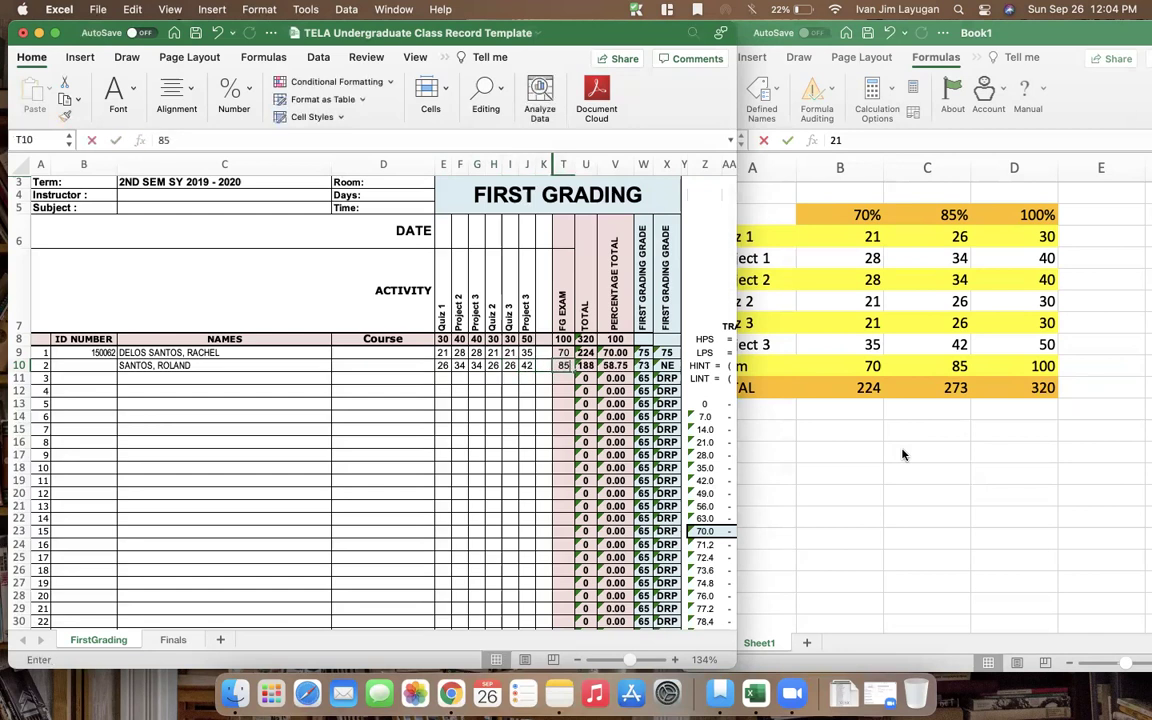
key(Right)
key(Right)
key(Right)
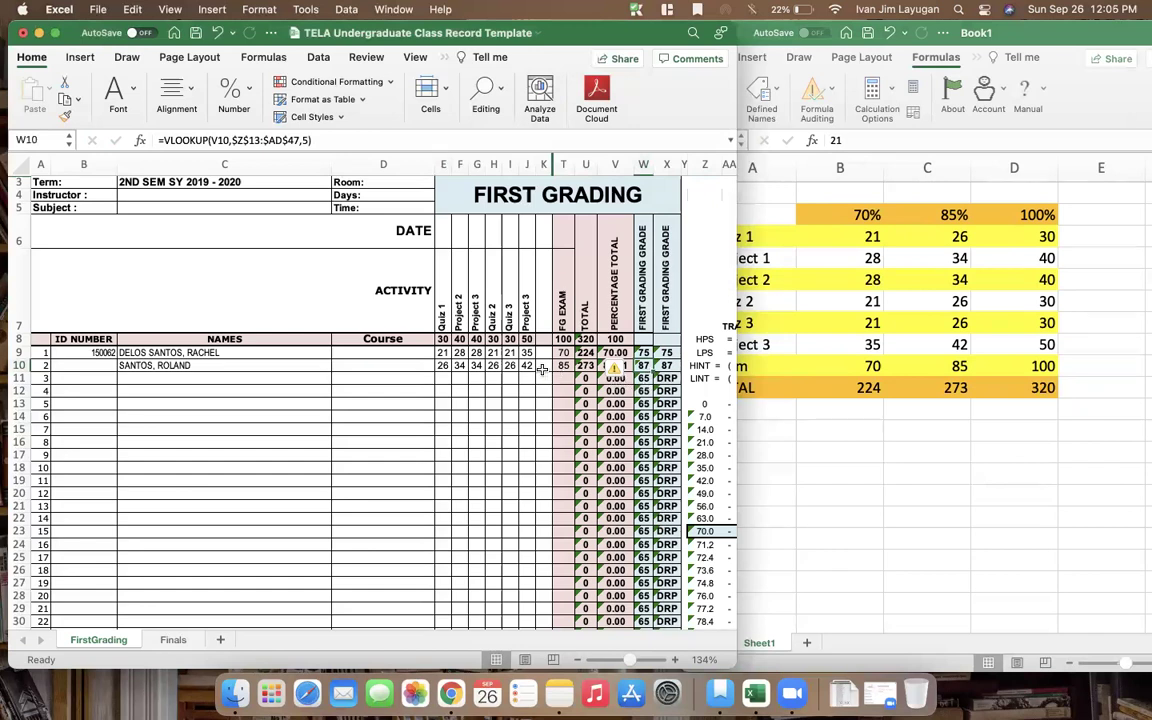
click(541, 368)
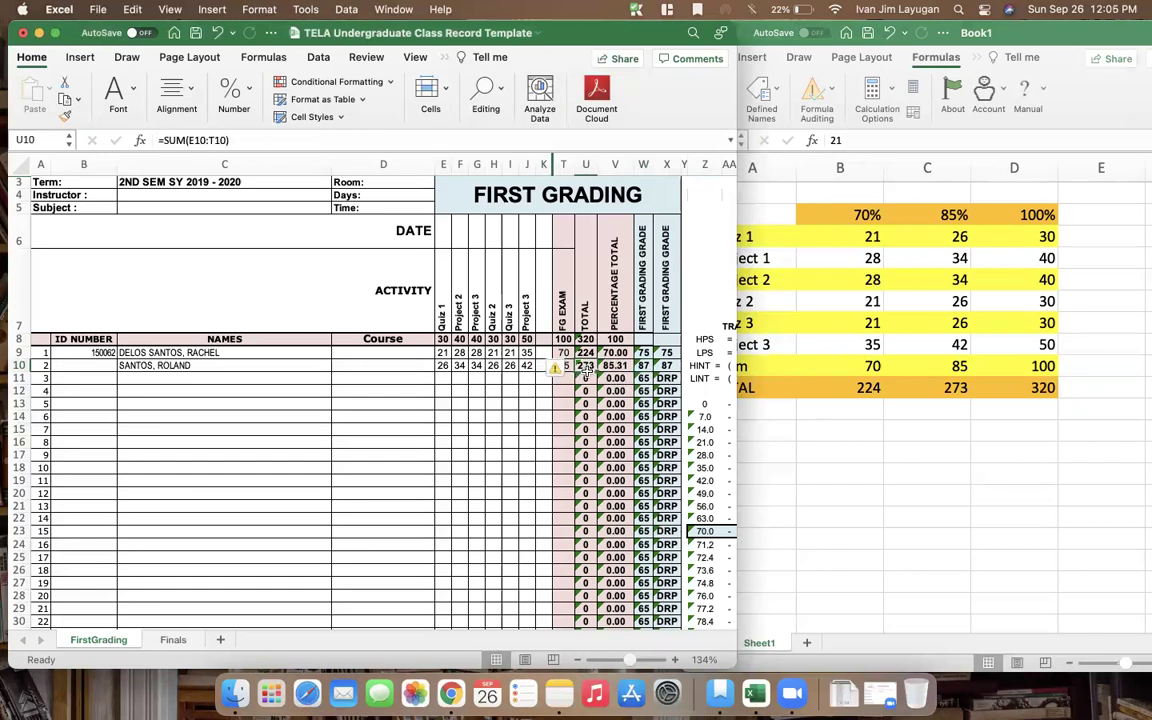
click(514, 366)
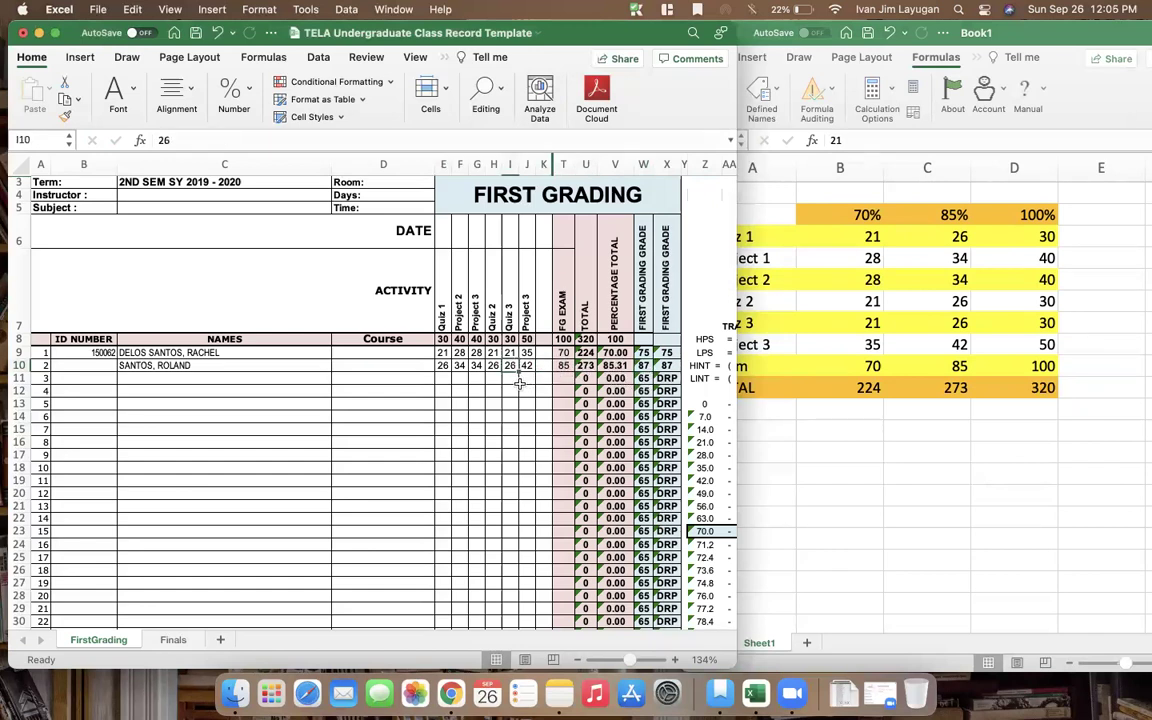
key(Tab)
key(shift+Tab)
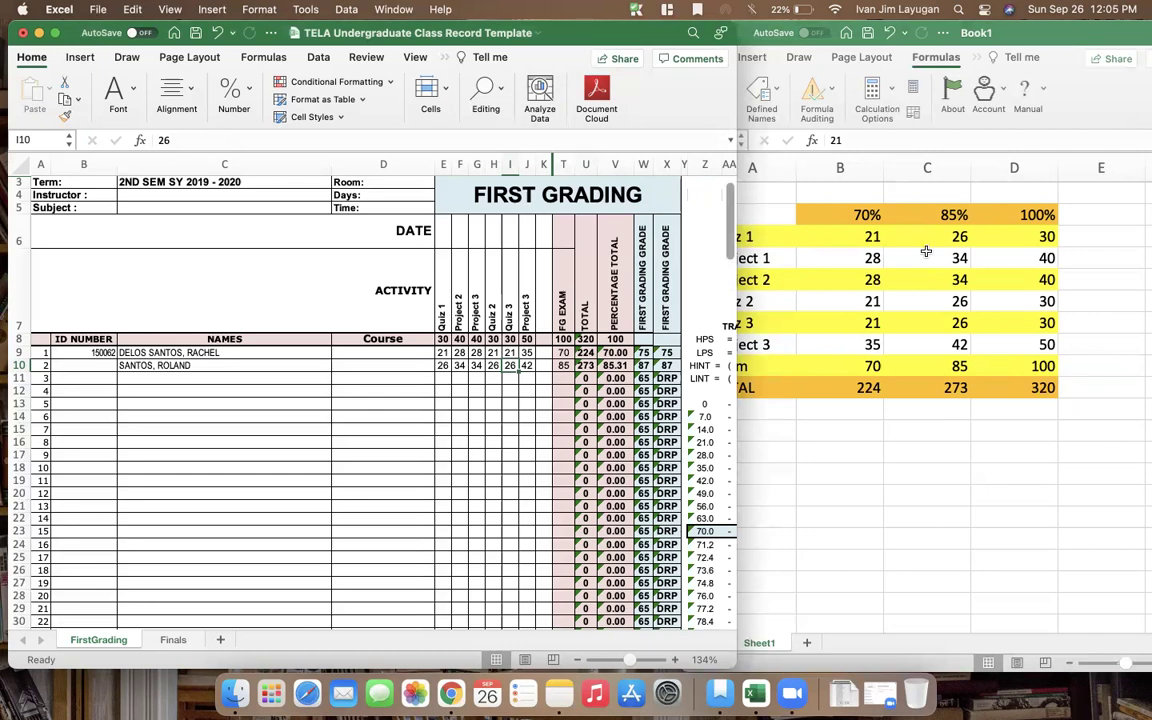
click(666, 365)
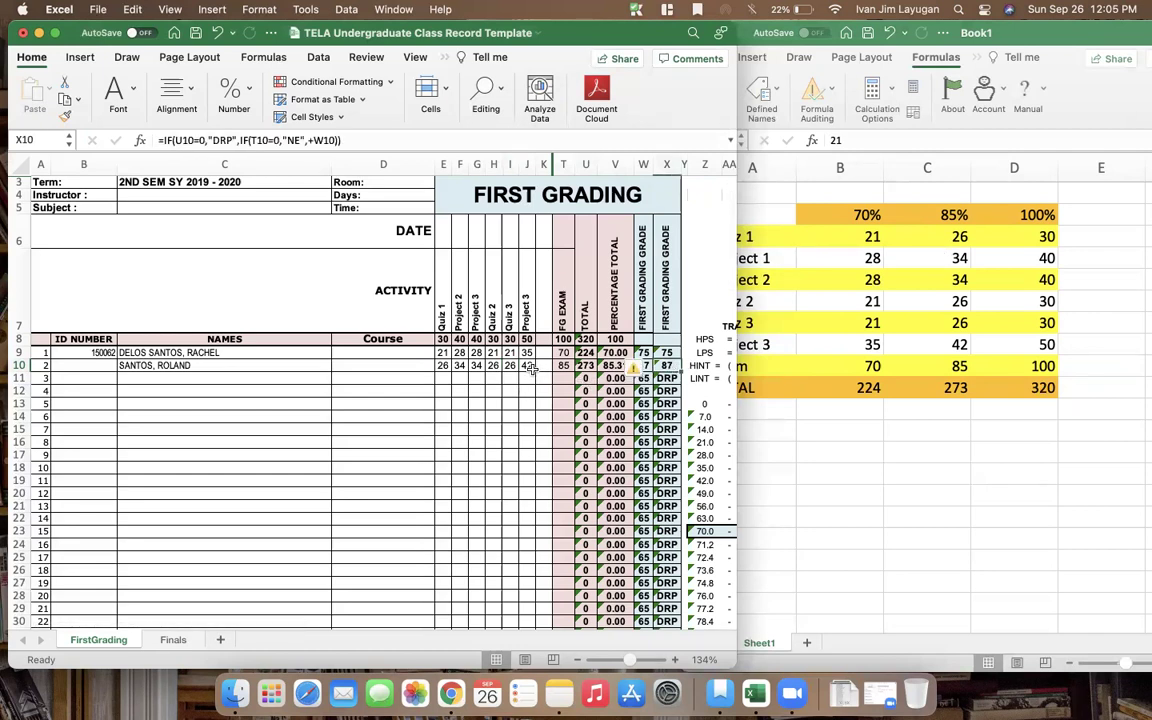
click(527, 365)
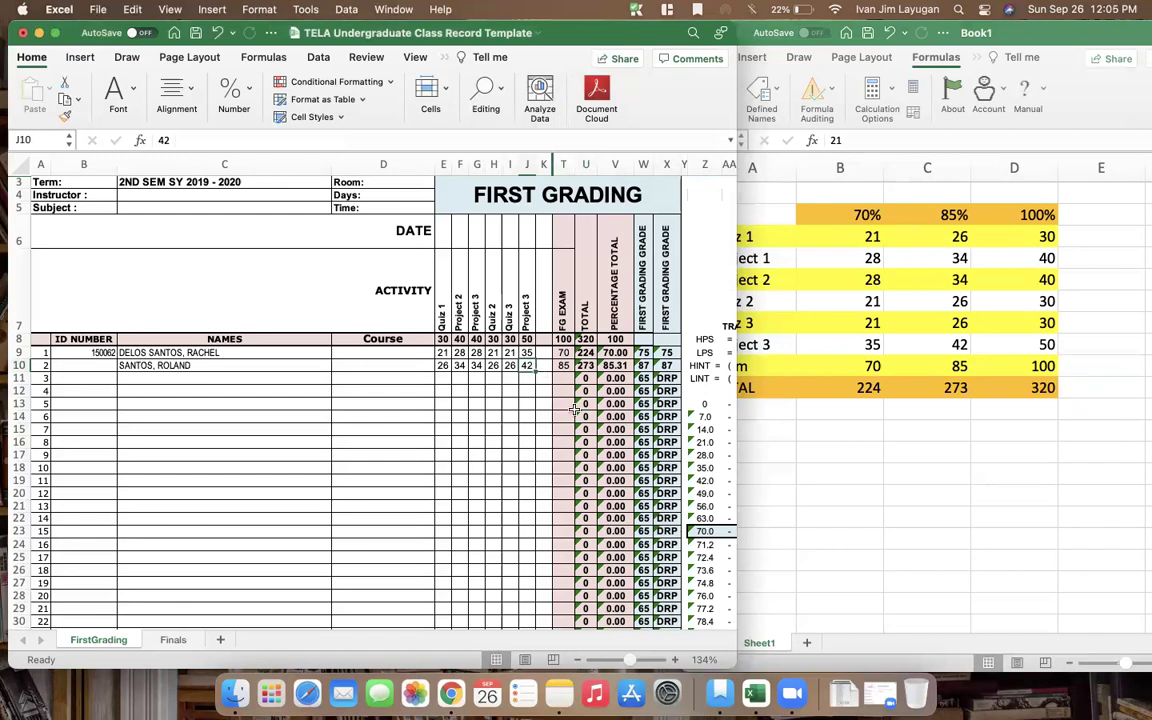
click(443, 377)
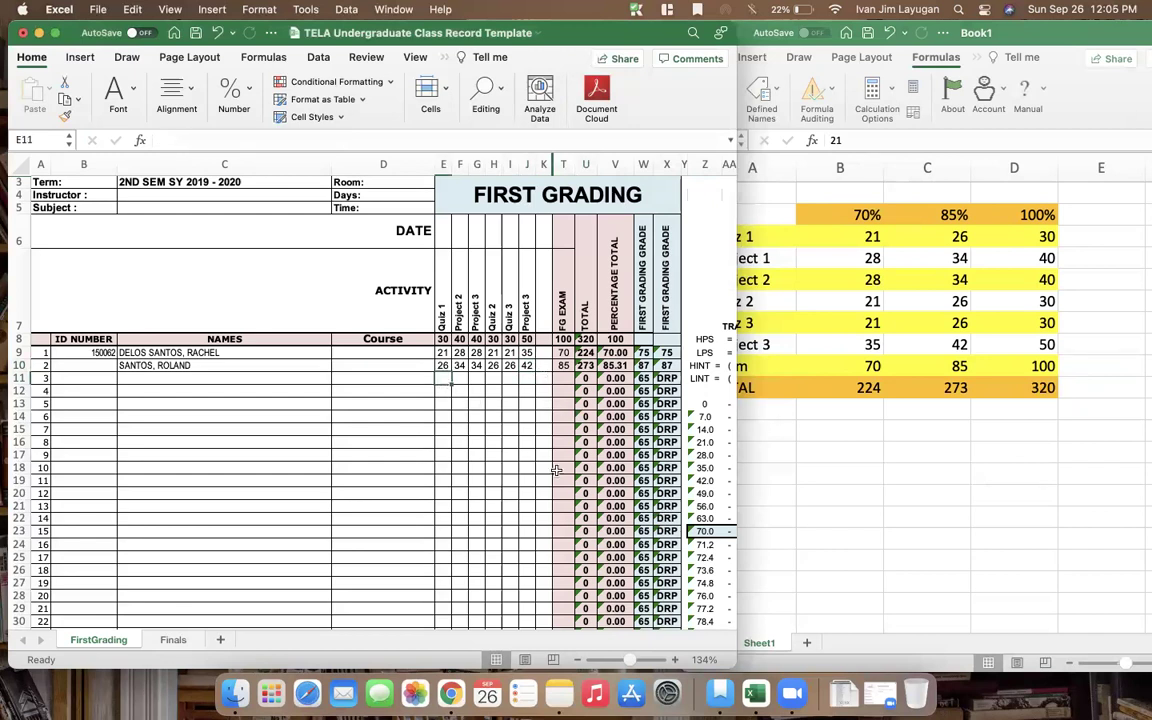
key(Up)
key(Up)
key(Up)
key(Up)
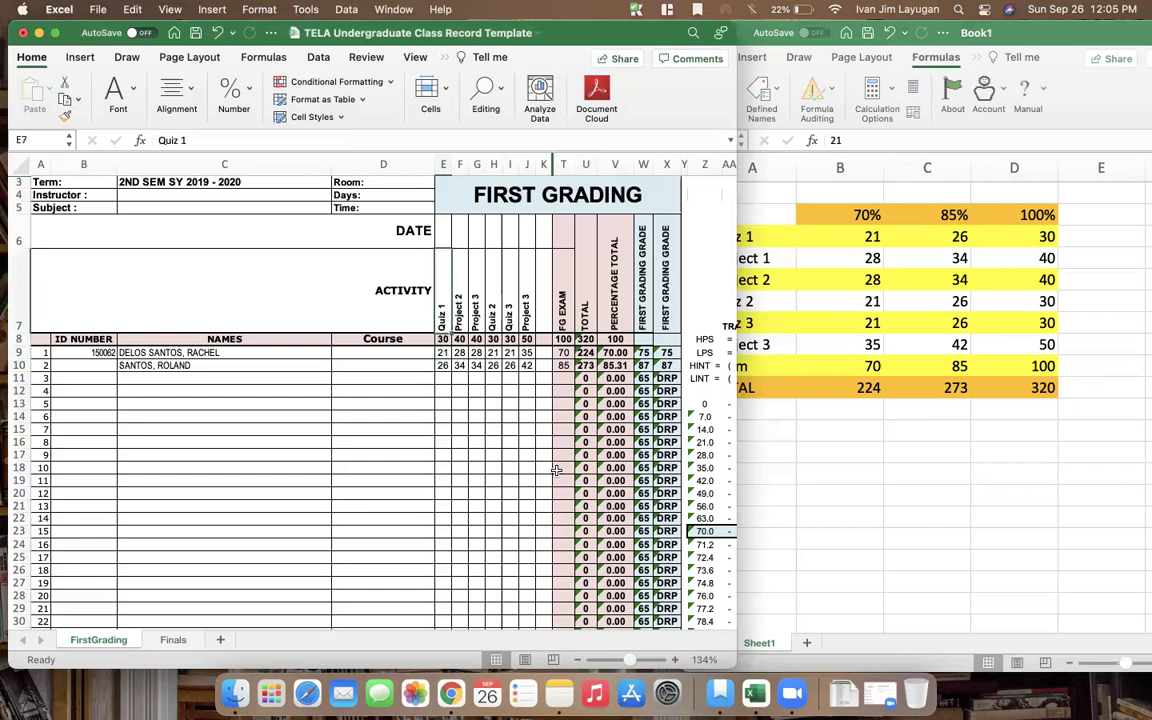
key(Right)
key(Right)
key(Right)
key(Right)
key(Right)
key(Right)
key(Down)
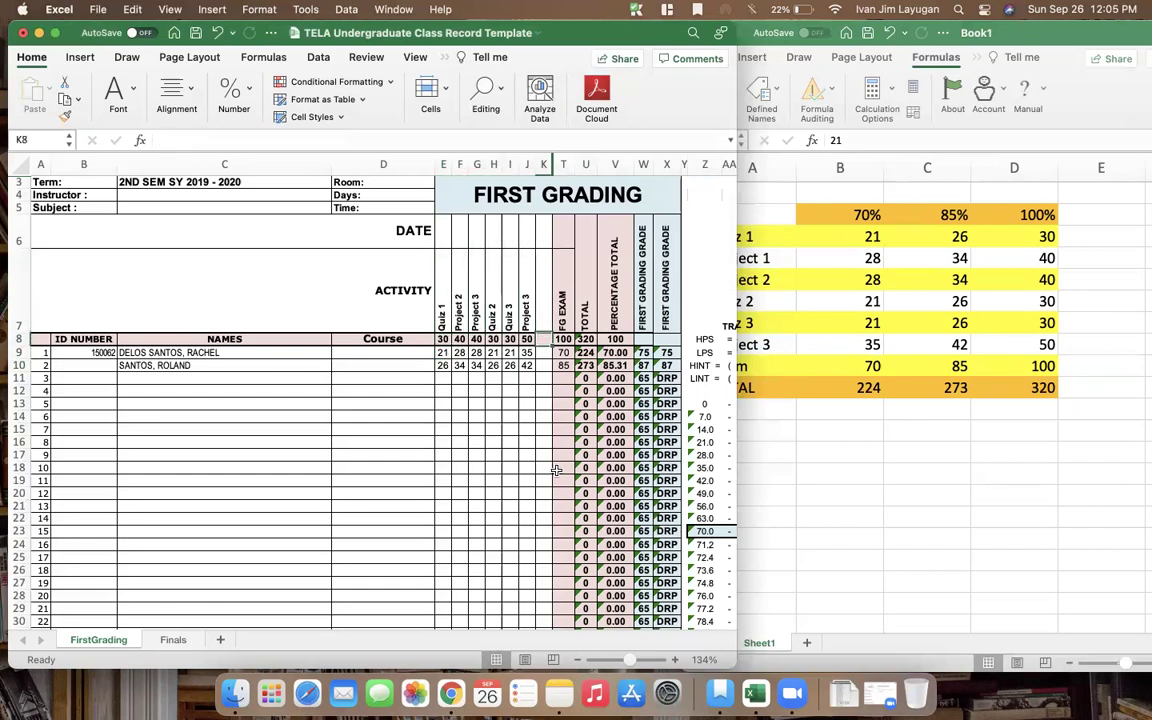
key(Down)
key(Down)
key(Left)
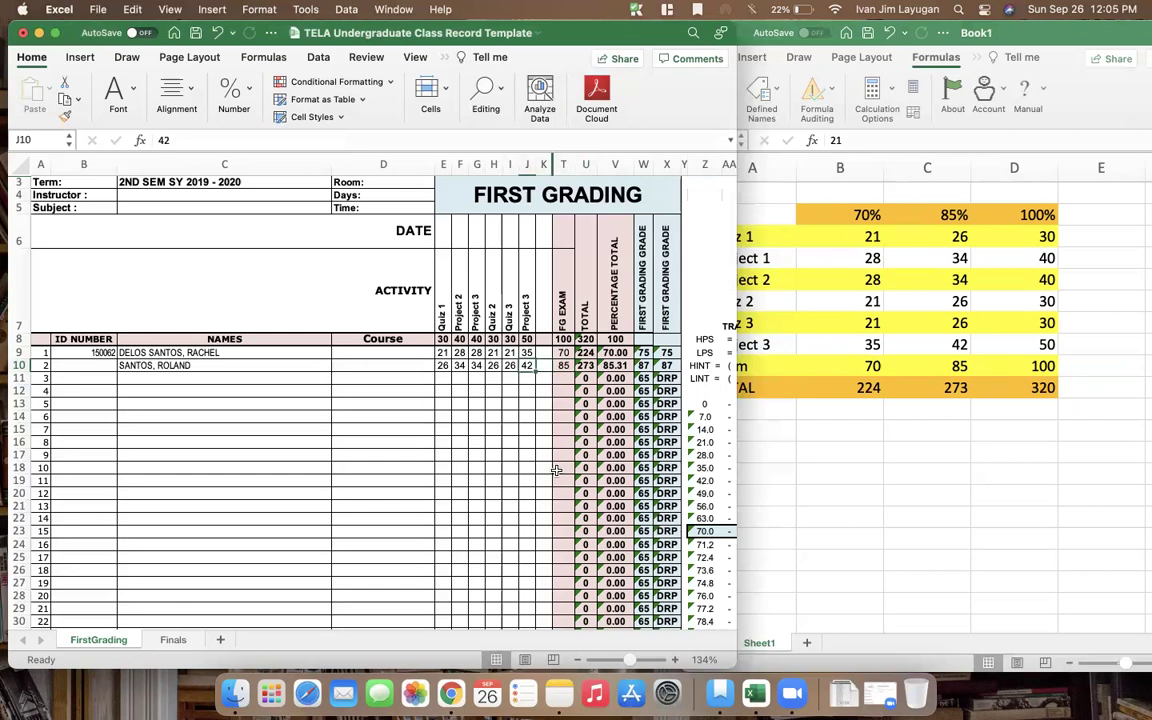
key(Right)
key(Right)
key(Right)
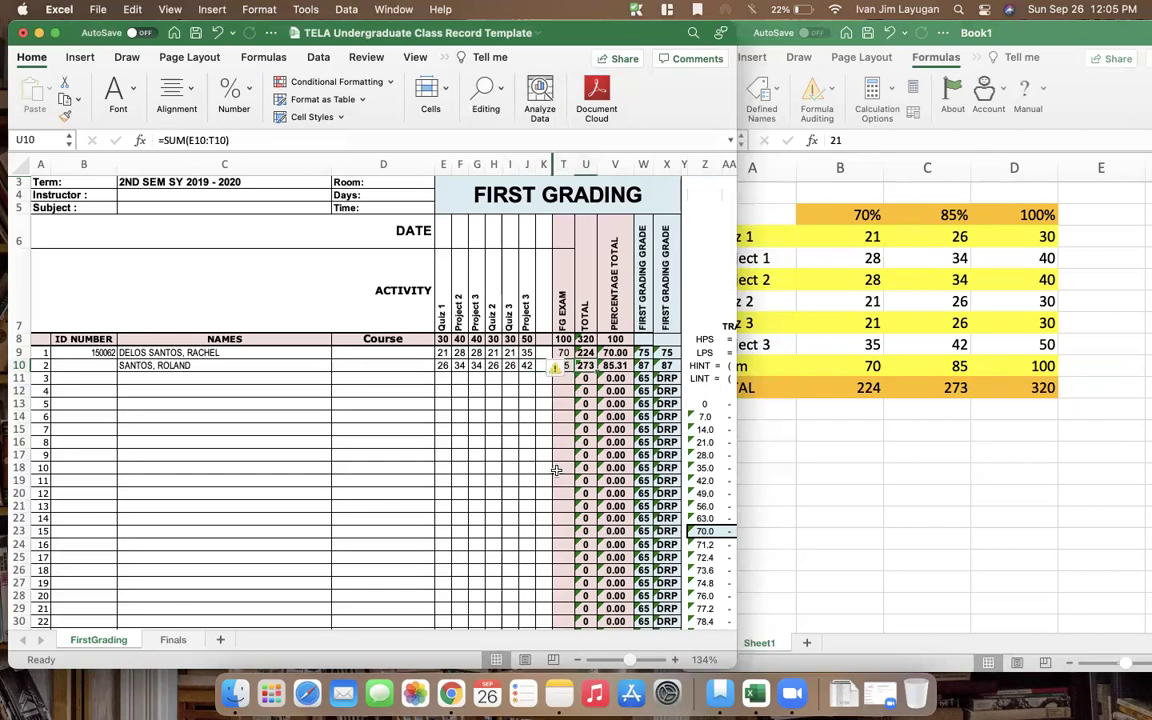
key(Left)
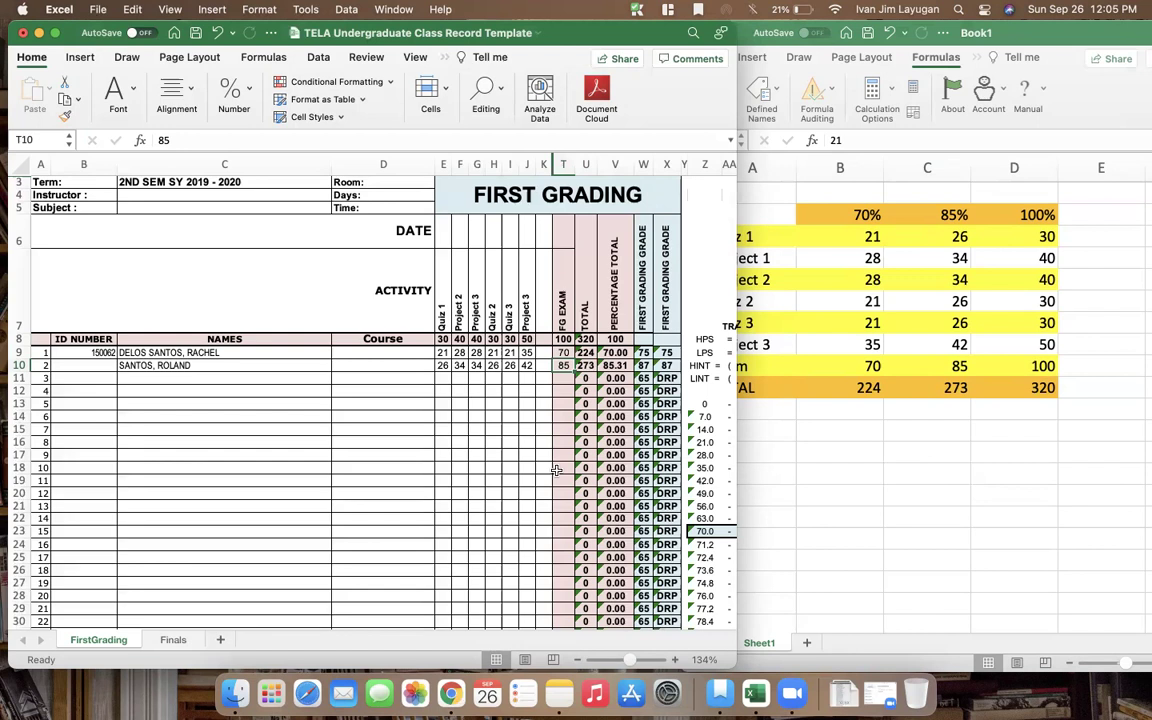
Replace the trial exam score of 87 in T10 with 85
text(87)
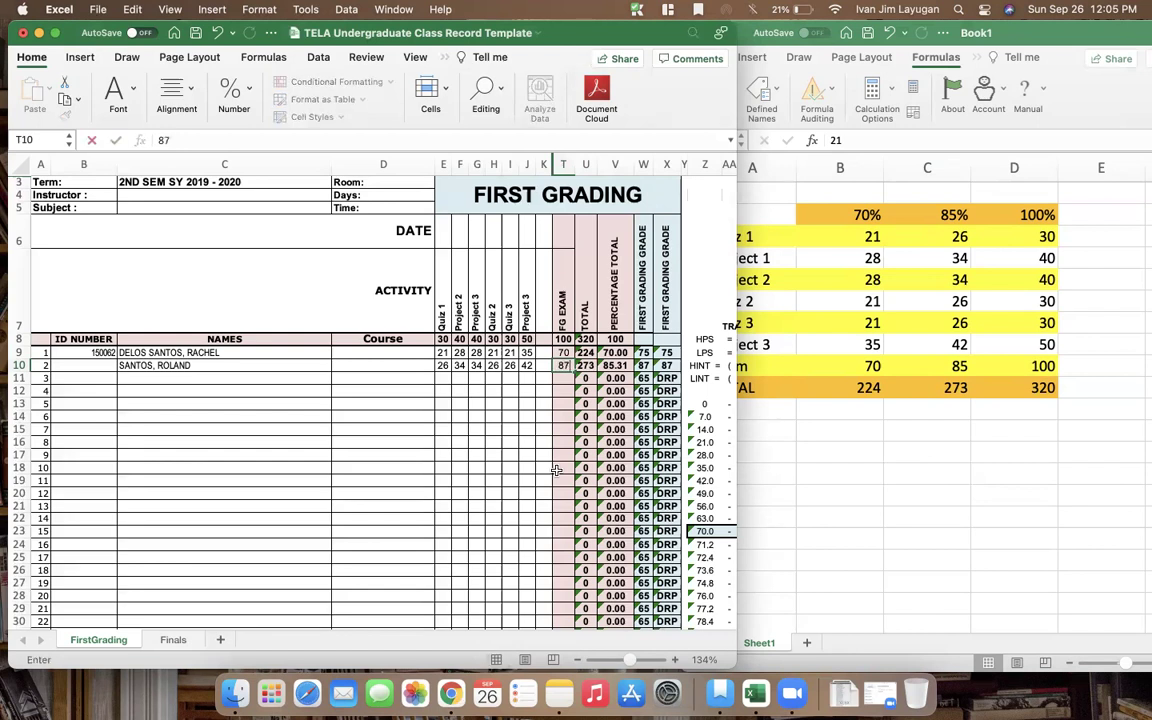
key(Return)
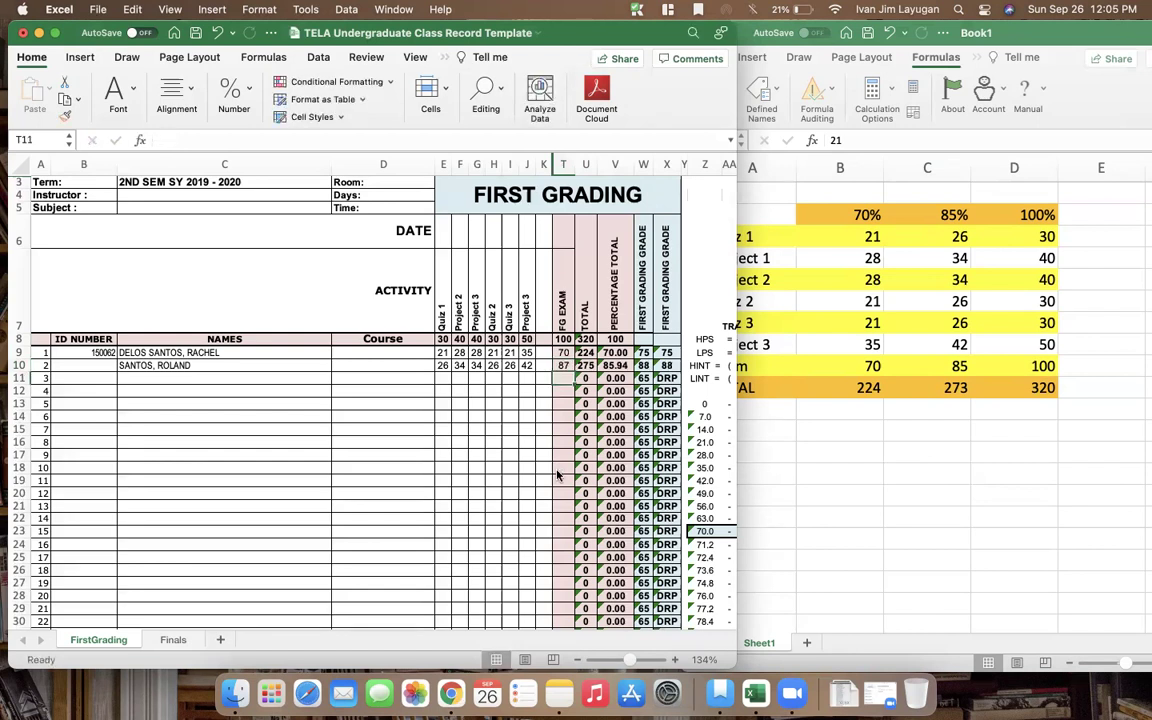
key(Left)
key(Left)
key(Left)
key(Left)
key(Left)
key(Left)
key(Left)
key(Left)
key(Left)
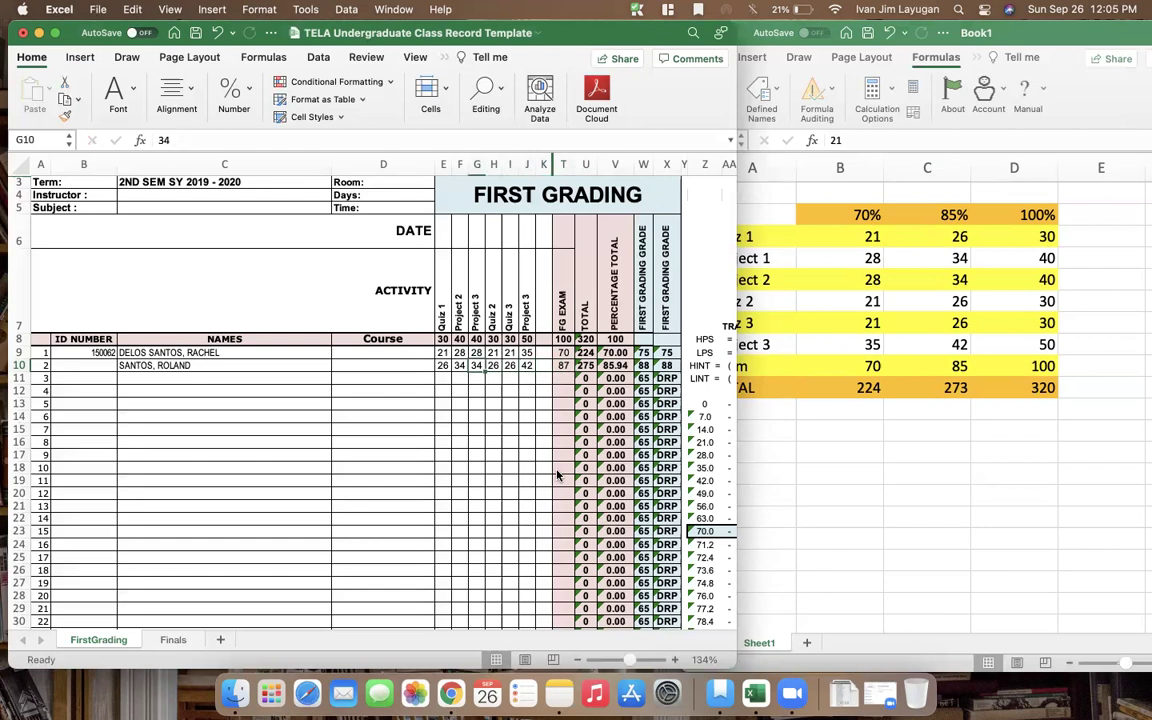
key(Right)
key(Right)
key(Right)
key(Right)
key(Right)
key(Right)
key(Right)
key(Right)
key(Right)
text(85)
key(Up)
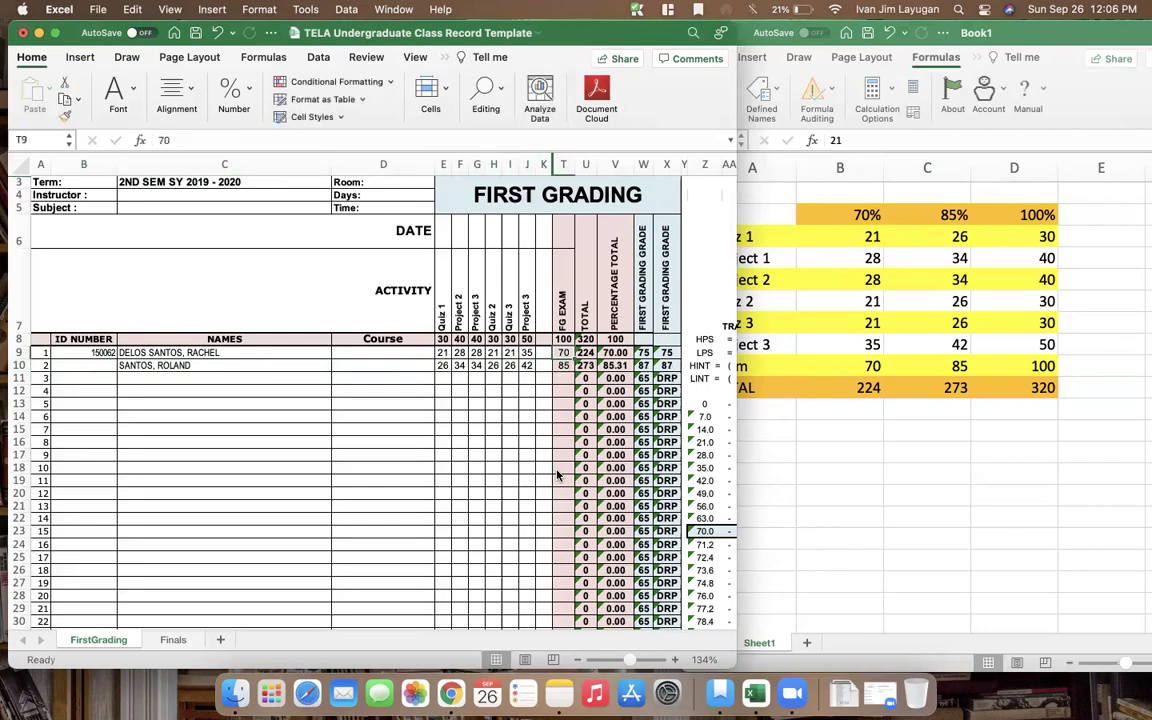
key(Down)
Raise the first student's exam score in T9 to 75 and check the recalculated grade
key(Up)
key(Left)
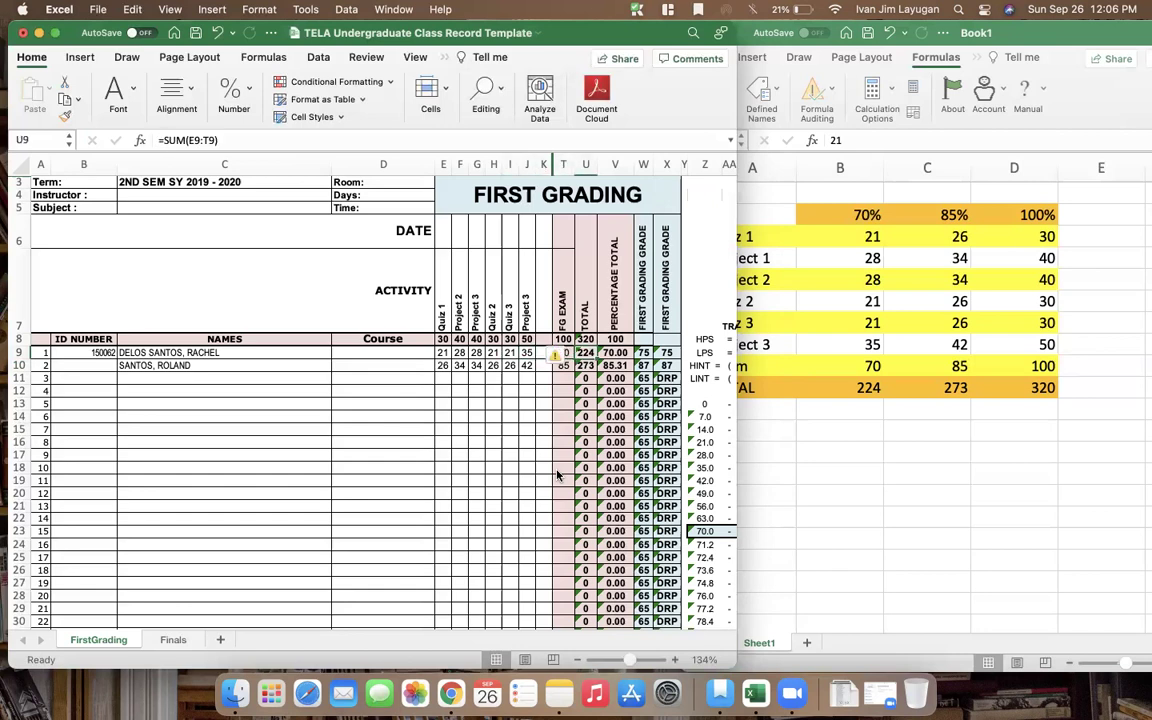
key(Down)
key(Up)
key(Right)
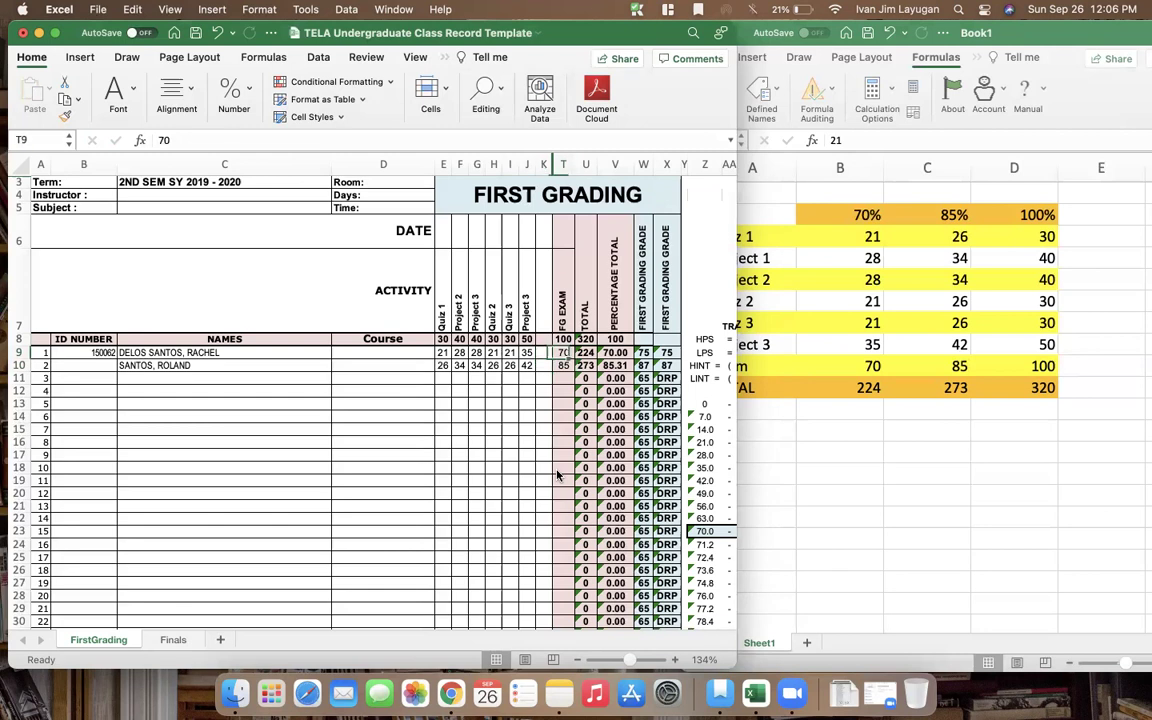
text(75)
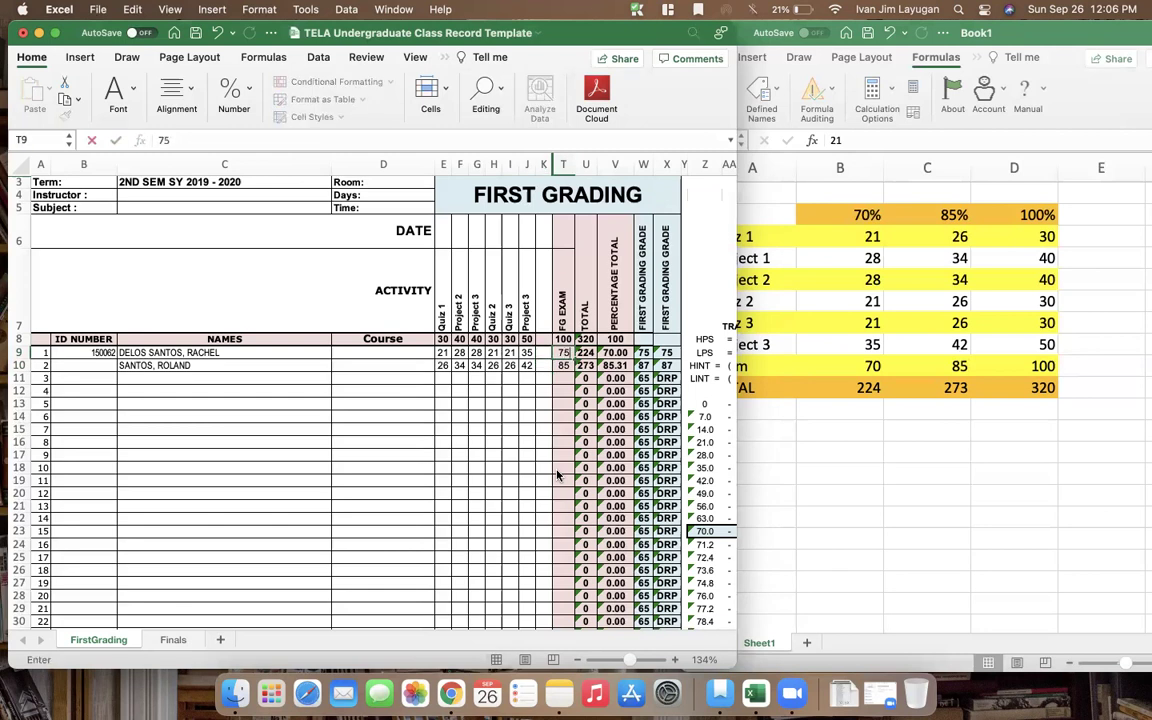
key(Return)
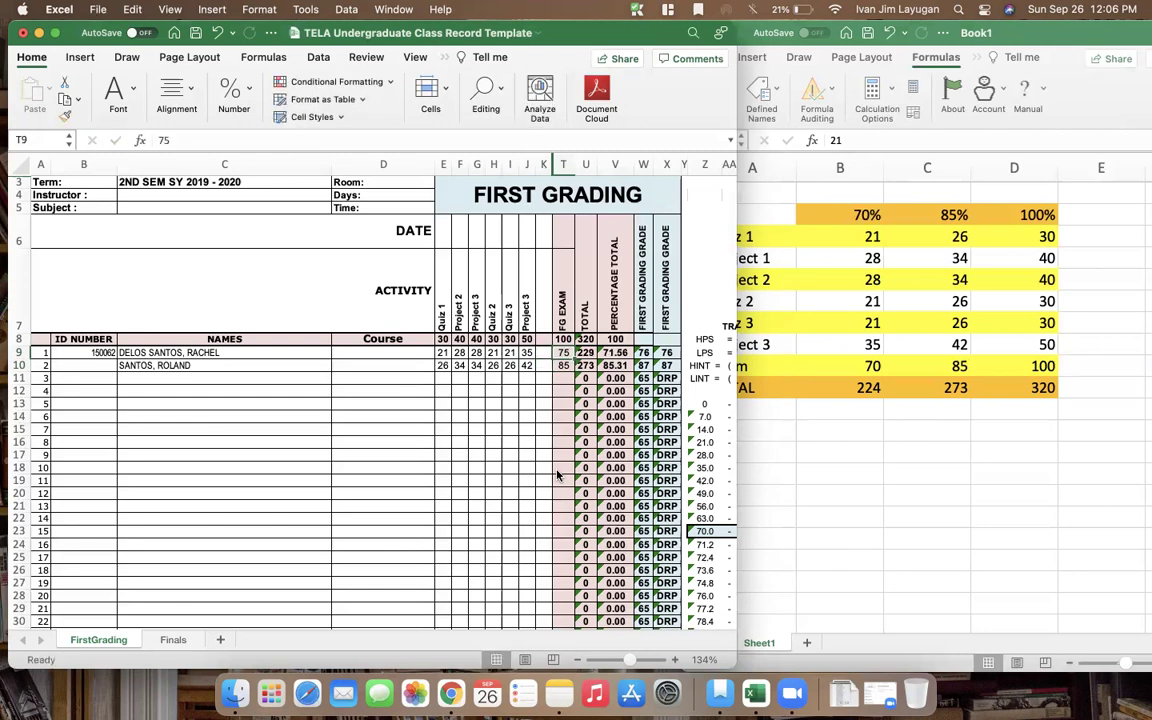
key(Right)
key(Right)
key(Right)
key(Right)
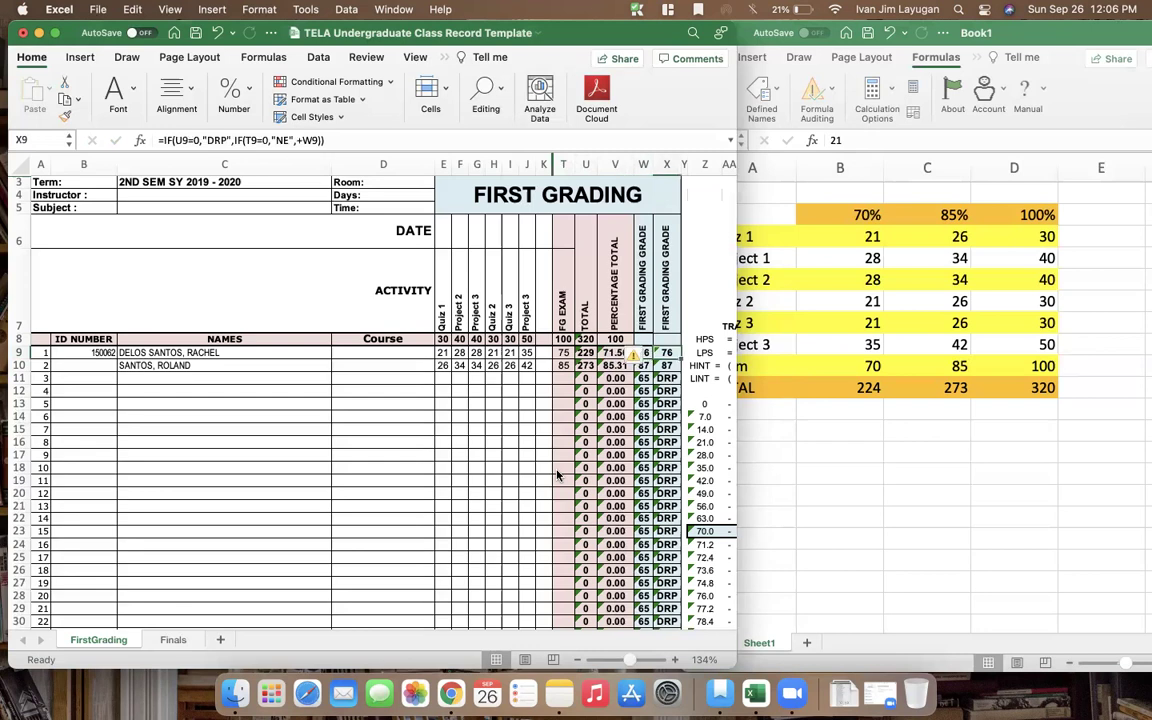
key(Left)
key(Left)
key(Left)
key(Left)
Raise the second student's exam score in T10 to 90 and review the new grade
key(Down)
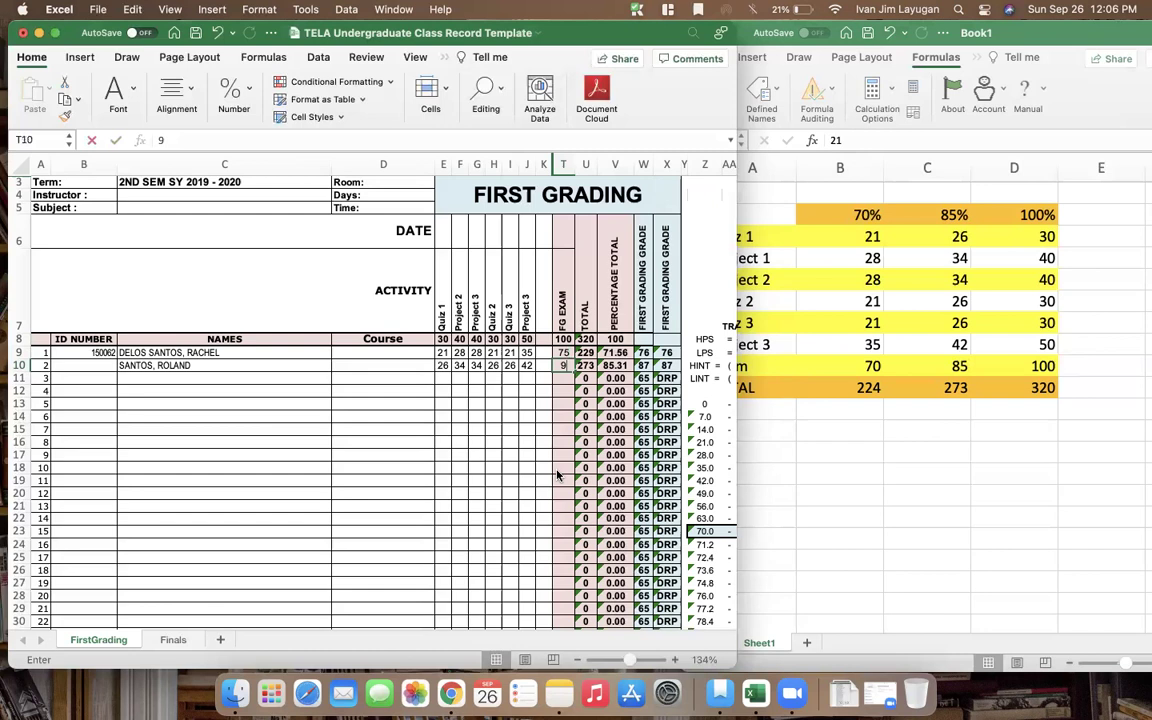
text(90)
key(Return)
key(Right)
key(Right)
key(Right)
key(Right)
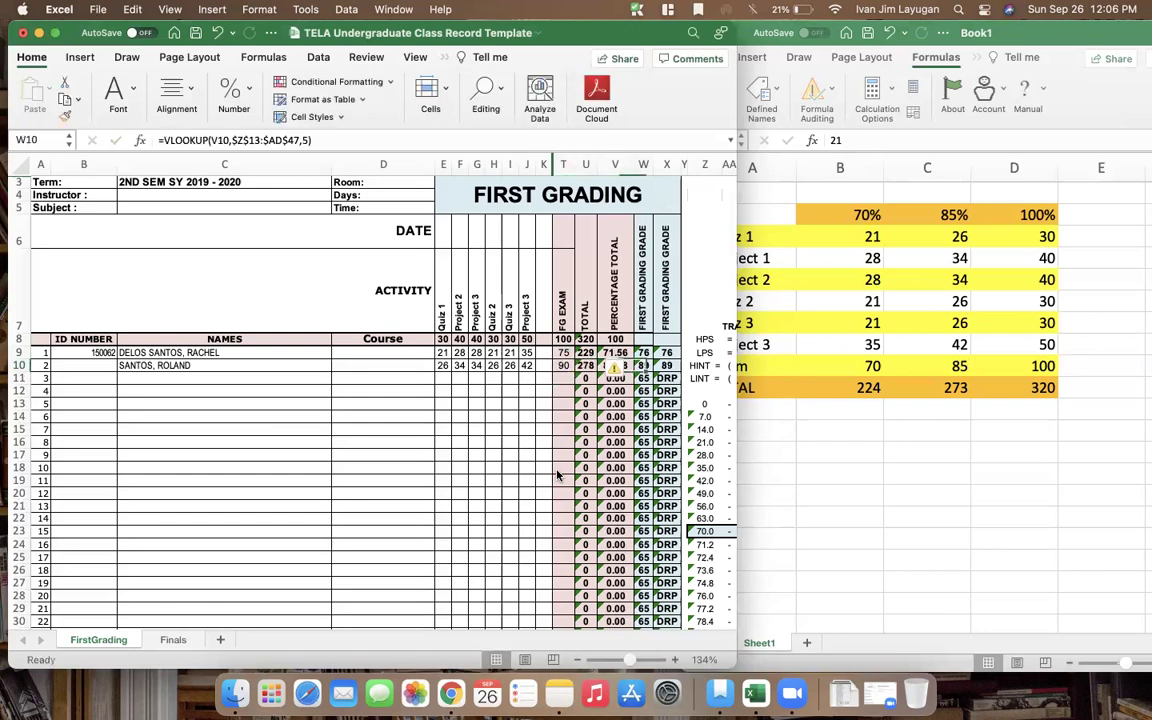
key(Left)
key(Left)
key(Left)
key(Left)
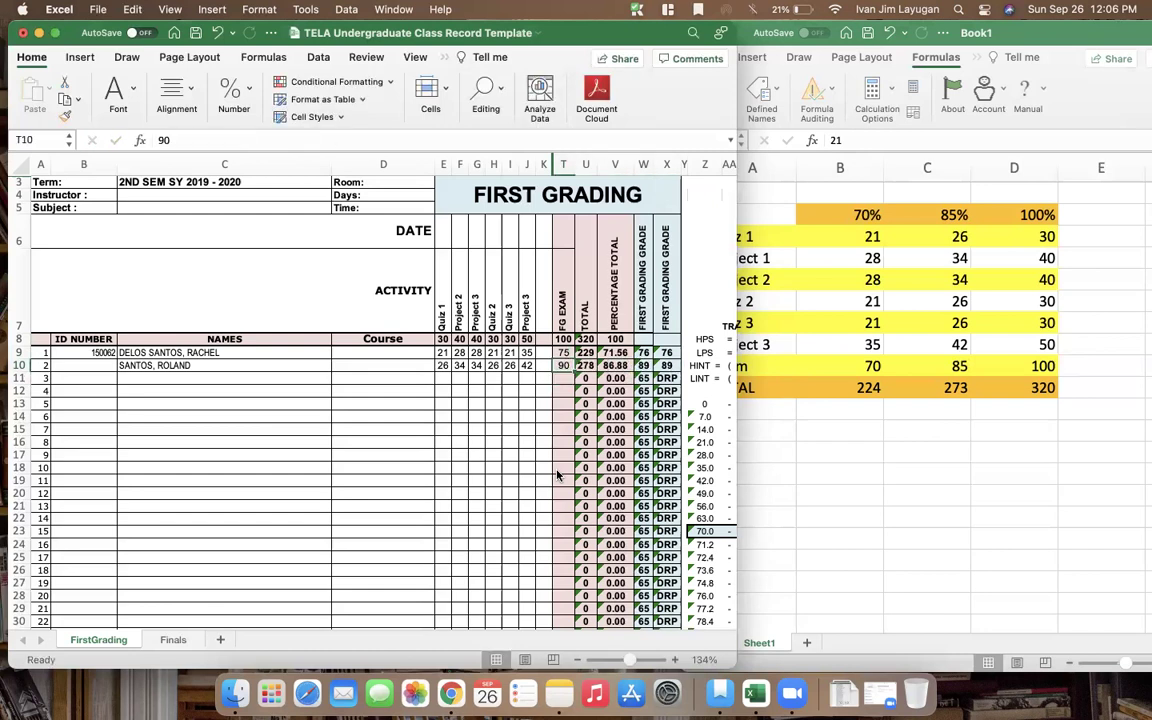
key(Left)
Undo the raised scores, then set the exam maximum in T8 to 95 and review the totals
key(super+z)
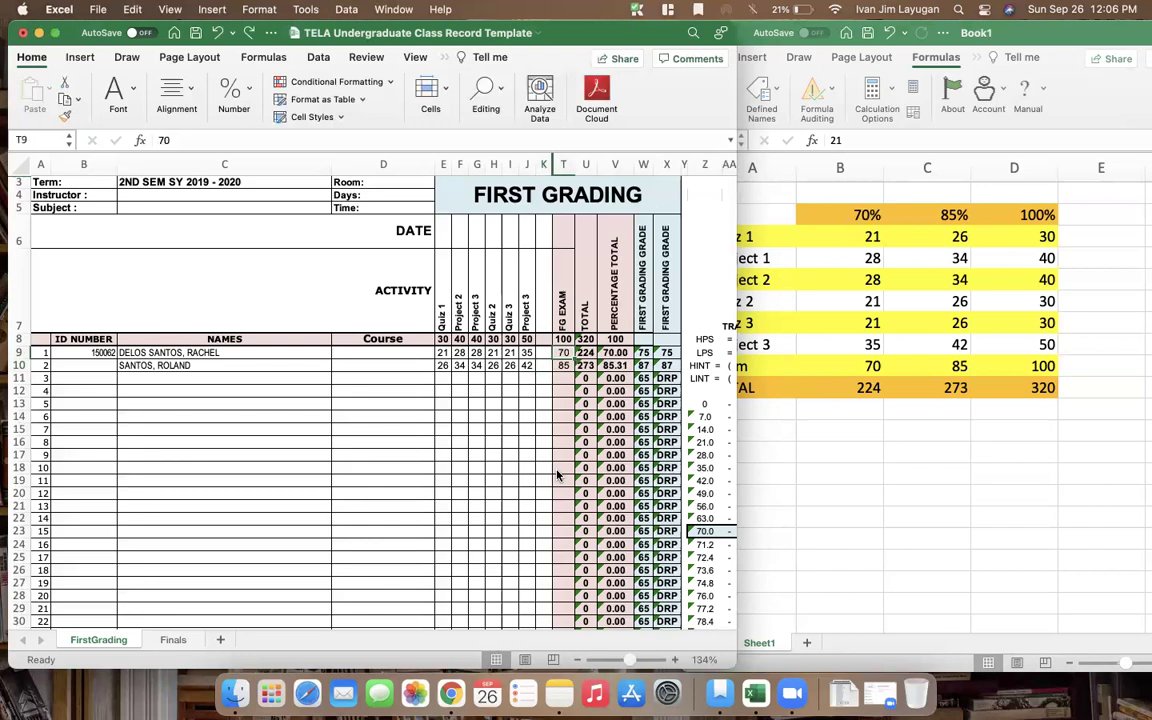
key(Up)
key(Up)
key(Down)
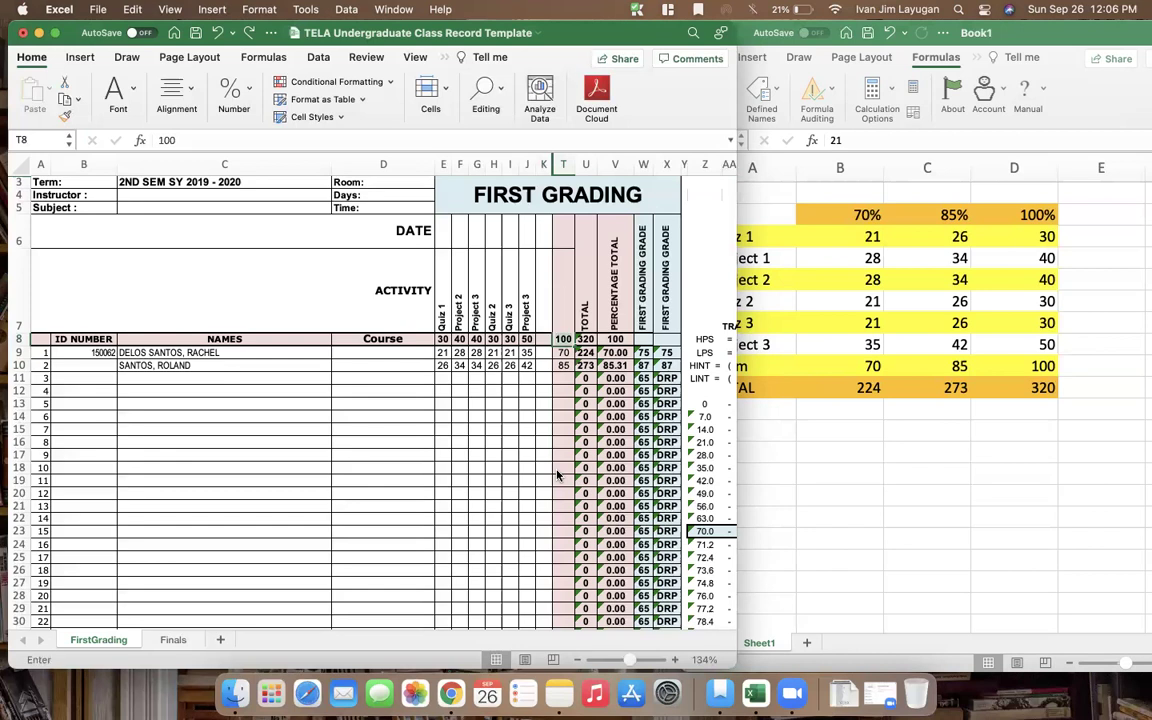
text(95)
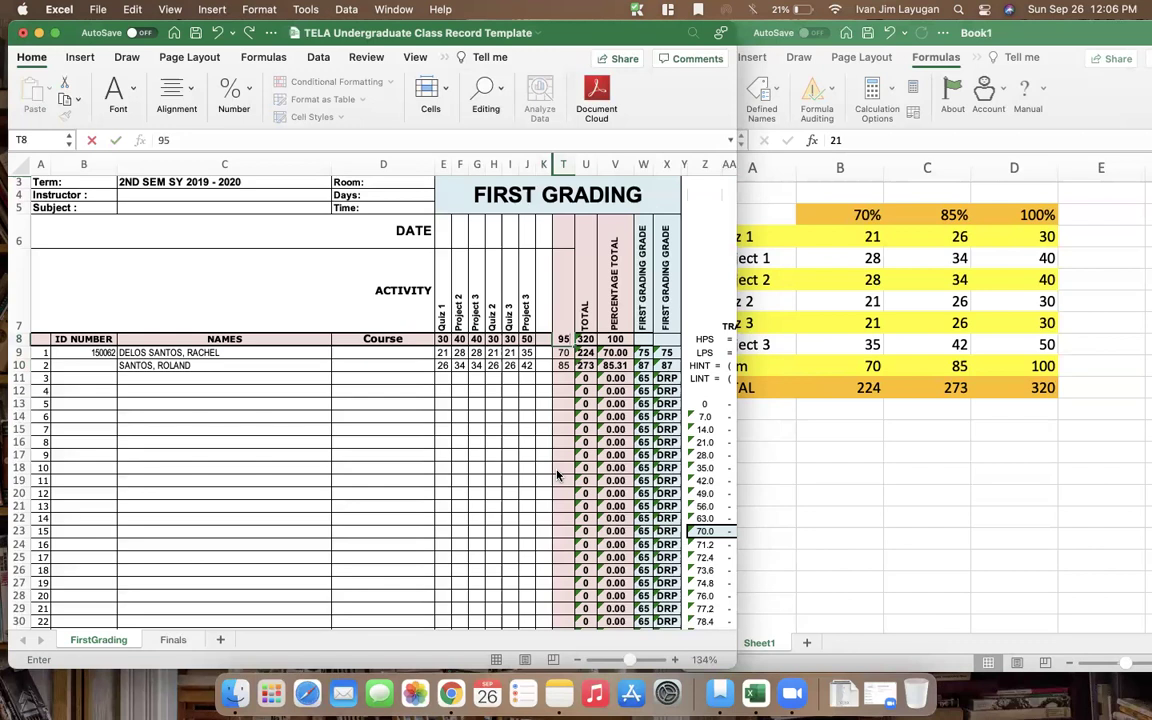
key(Return)
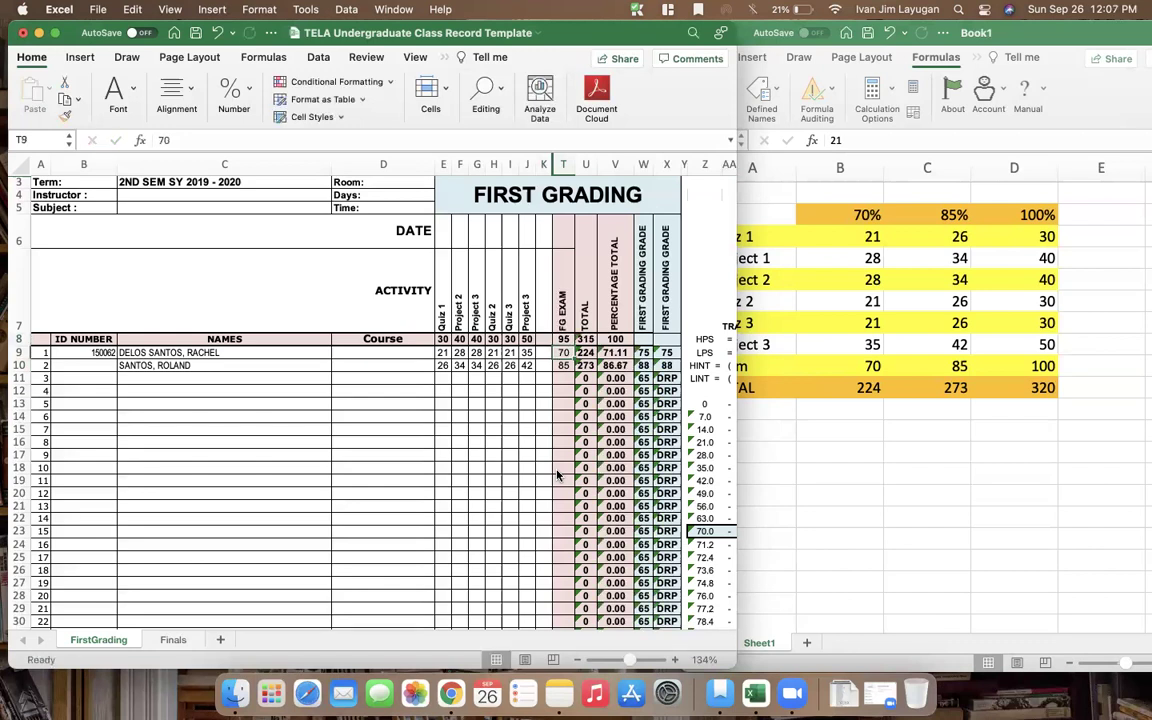
key(Down)
key(Right)
key(Right)
key(Right)
key(Left)
key(Left)
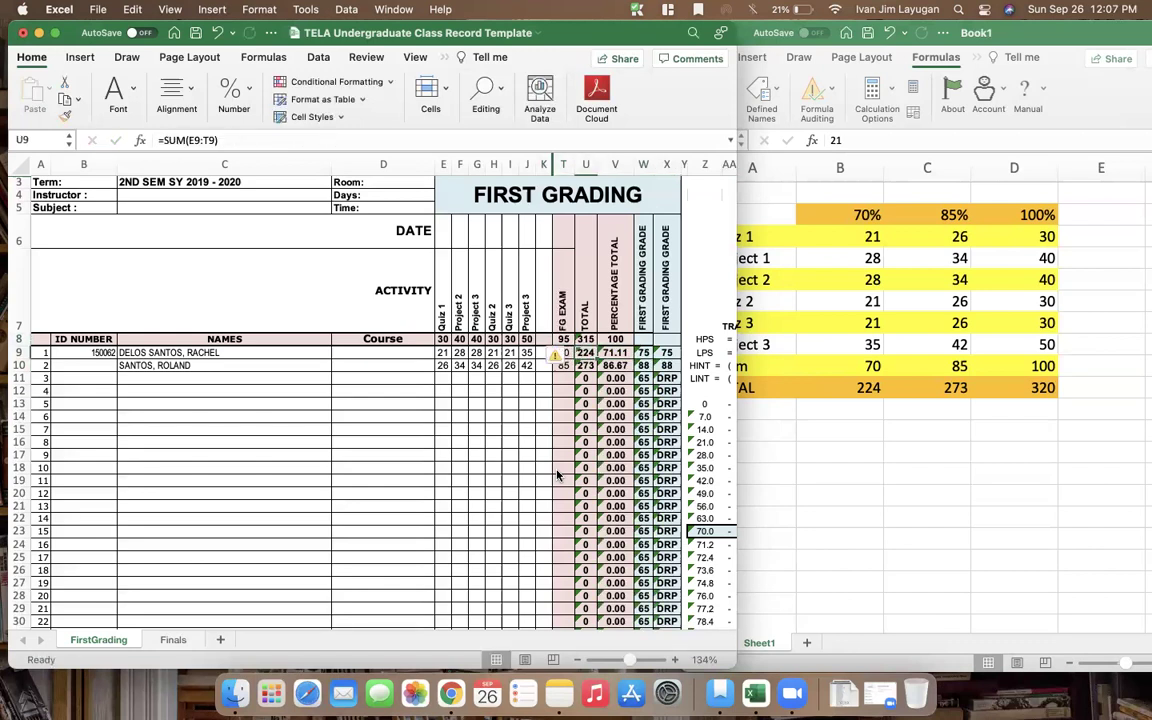
key(Down)
key(Down)
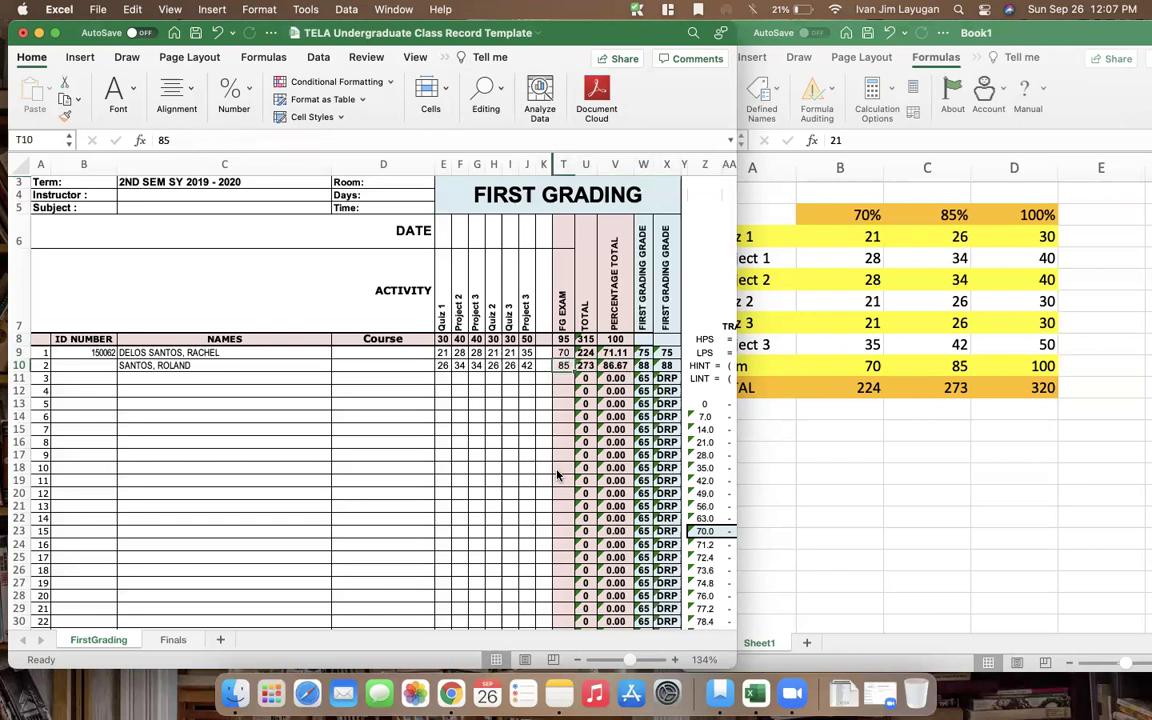
Undo and redo the exam maximum change to compare 100 against 95
key(super+z)
key(Down)
key(Down)
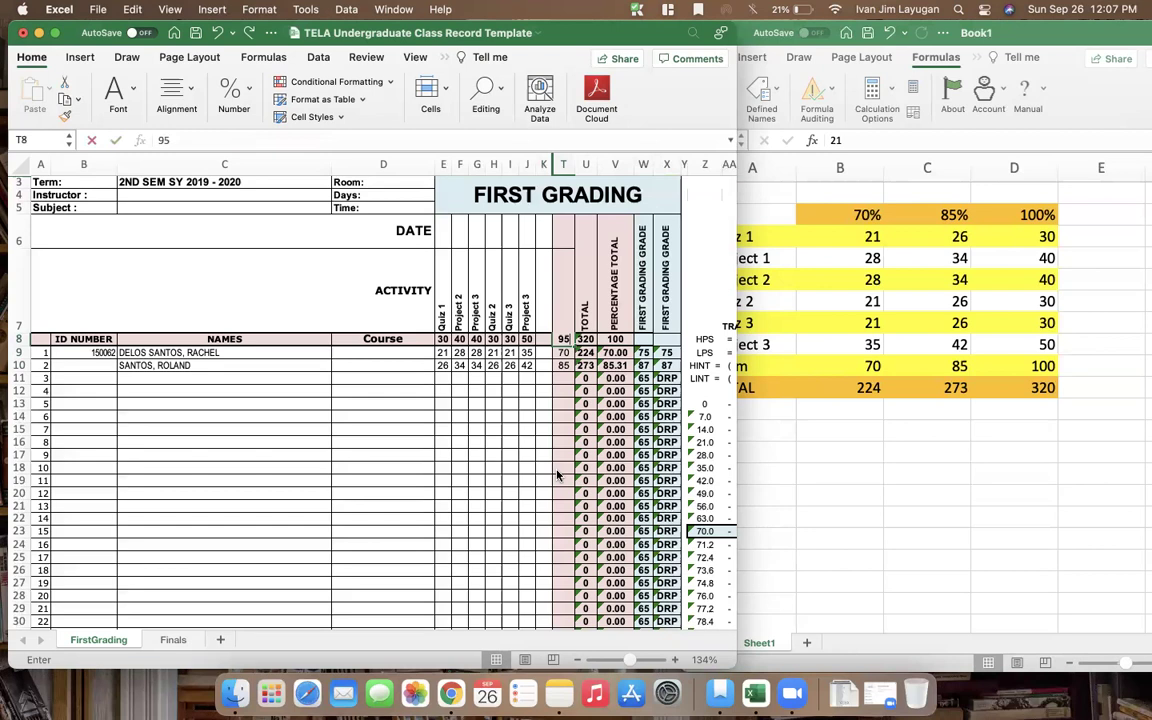
key(super+y)
key(Up)
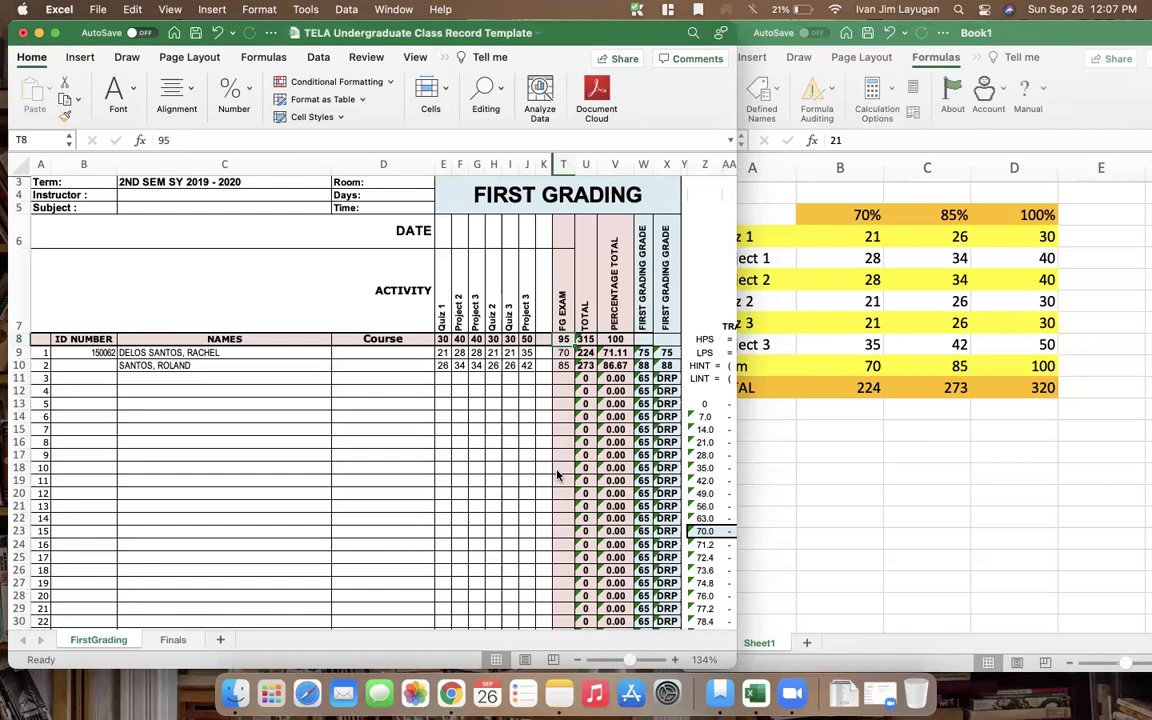
key(Return)
Restore the exam maximum in T8 to 100
key(Up)
text(100)
key(ctrl+Return)
key(Down)
key(Down)
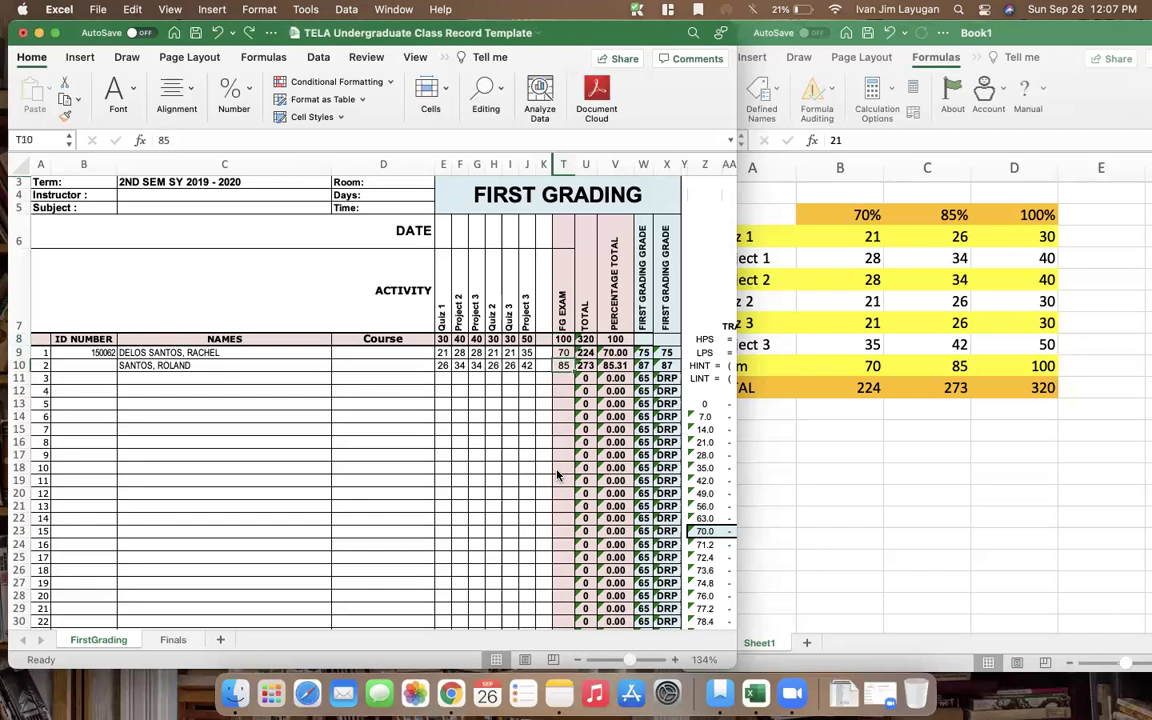
Try exam scores of 86 and 72 for the two students, then undo them
key(Left)
key(Left)
key(Left)
key(Left)
key(Left)
key(Left)
key(Left)
key(Left)
key(Left)
key(Left)
key(Left)
key(Right)
key(Right)
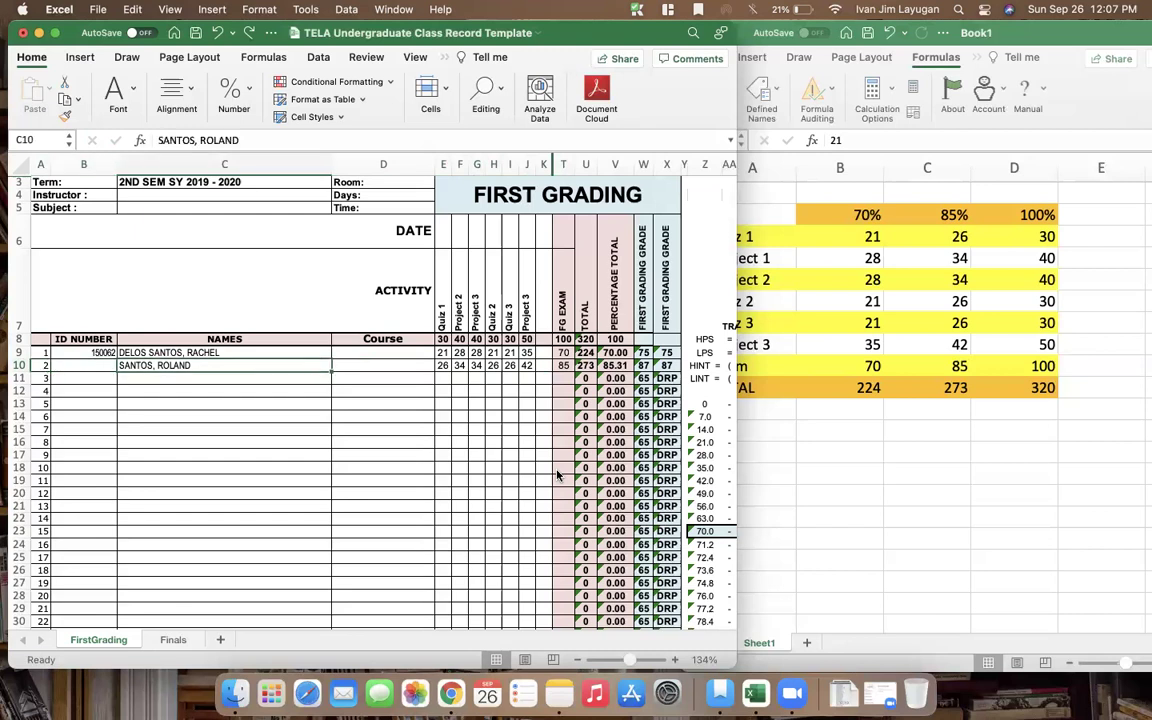
key(Right)
key(Right)
key(Right)
key(Right)
key(Right)
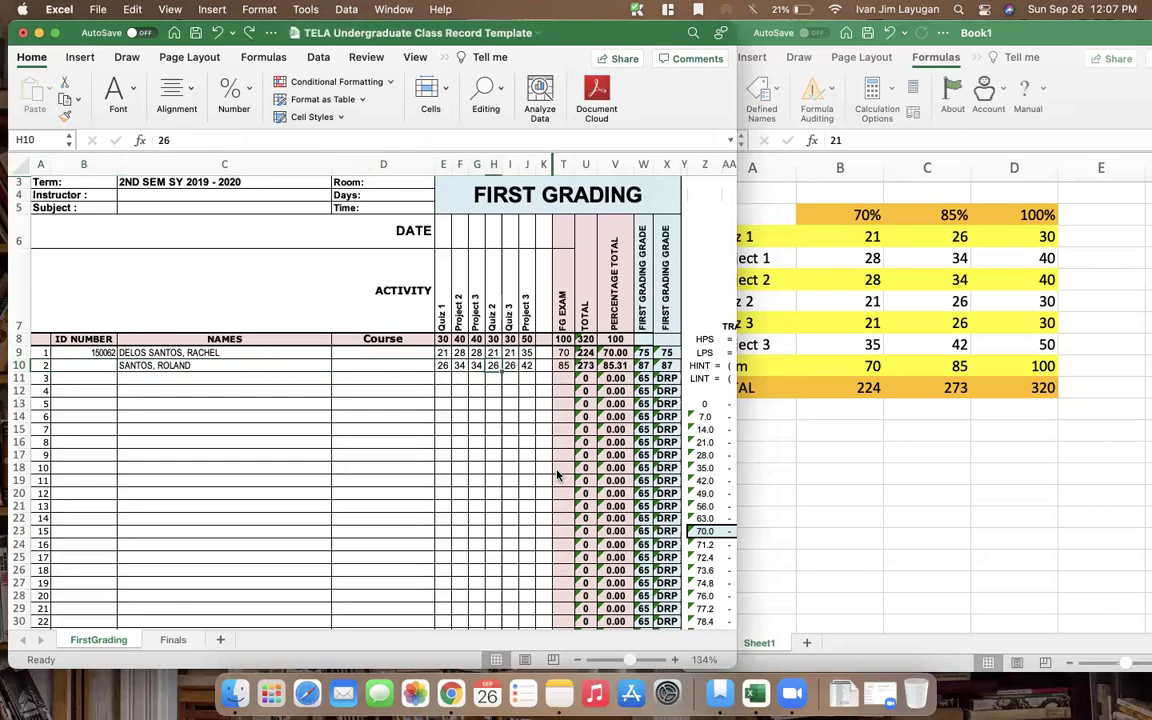
key(Right)
key(Right)
key(Right)
key(Right)
text(86)
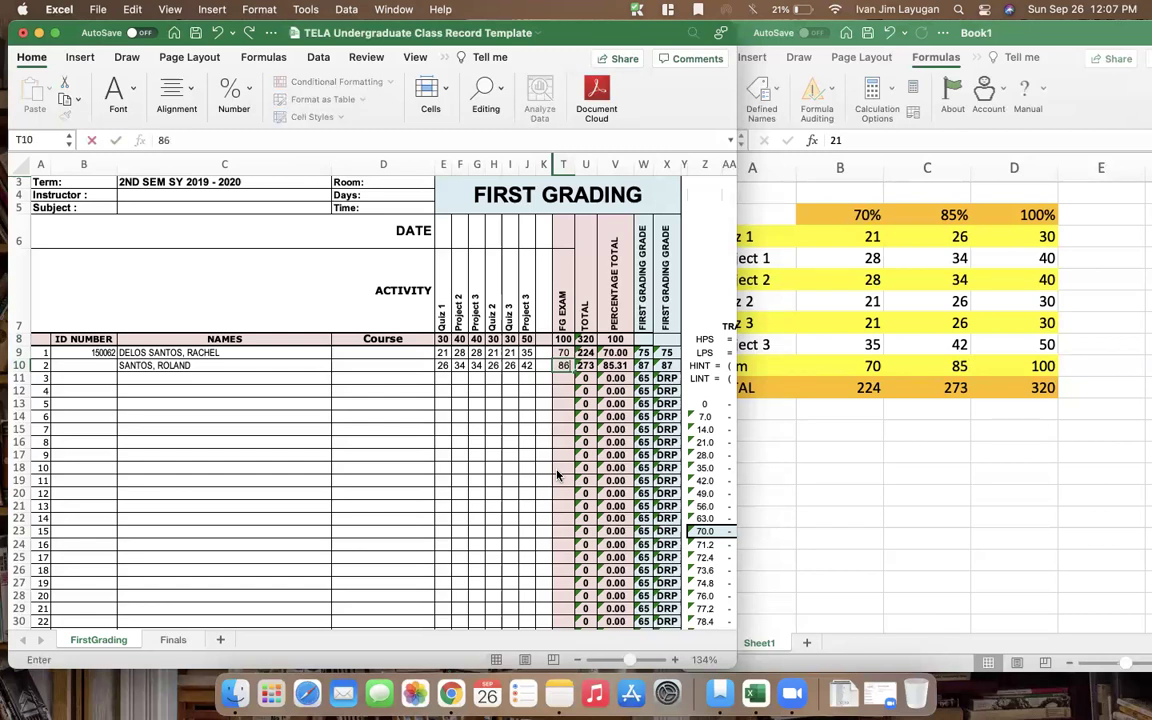
key(ctrl+Return)
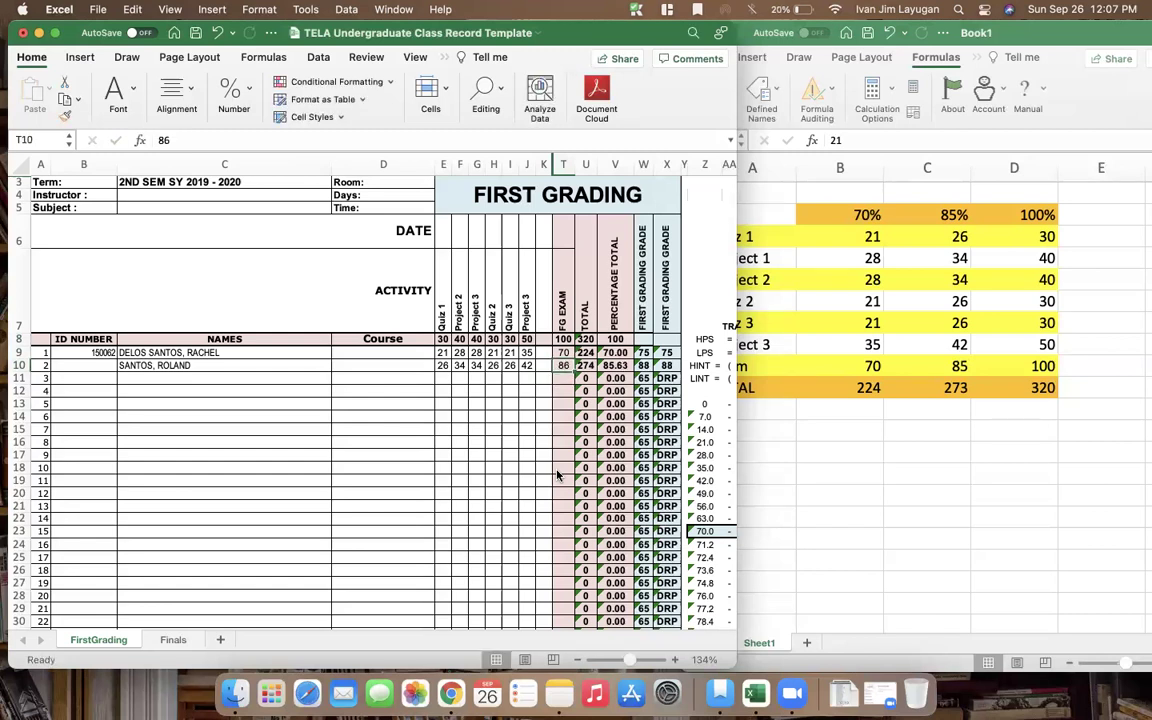
key(Up)
text(72)
key(Return)
key(super+z)
key(super+z)
key(Up)
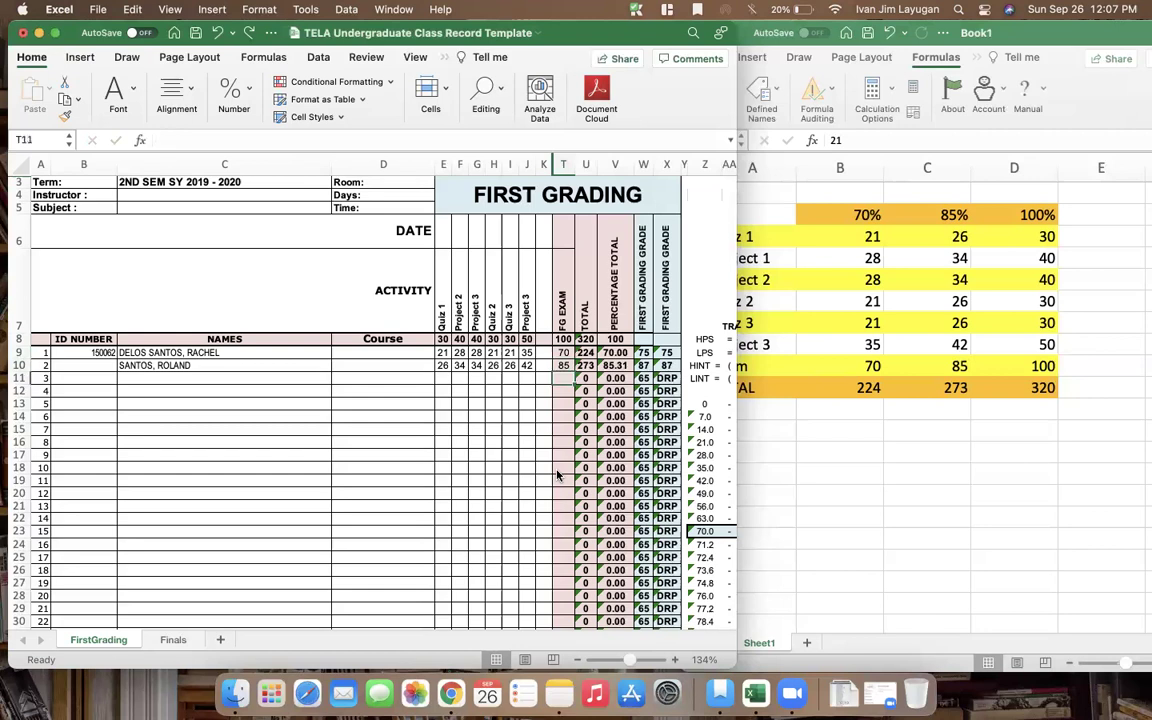
key(Left)
key(Left)
key(Left)
key(Left)
key(Left)
key(Left)
key(Left)
key(Left)
key(Left)
key(Left)
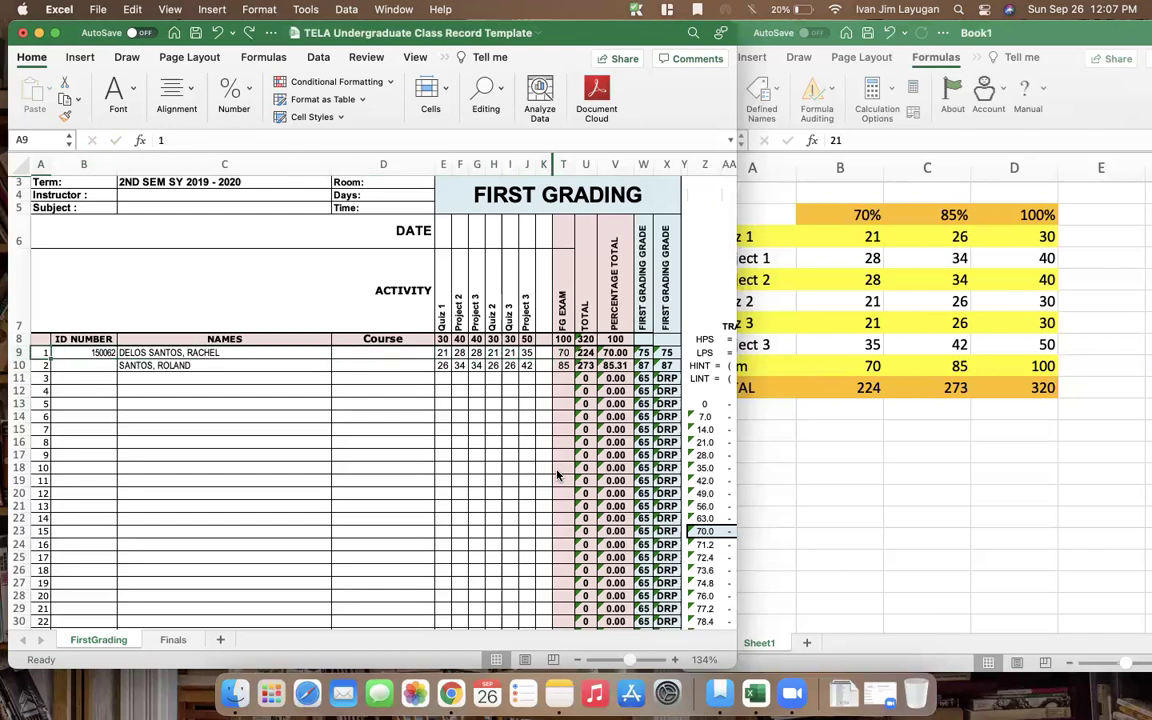